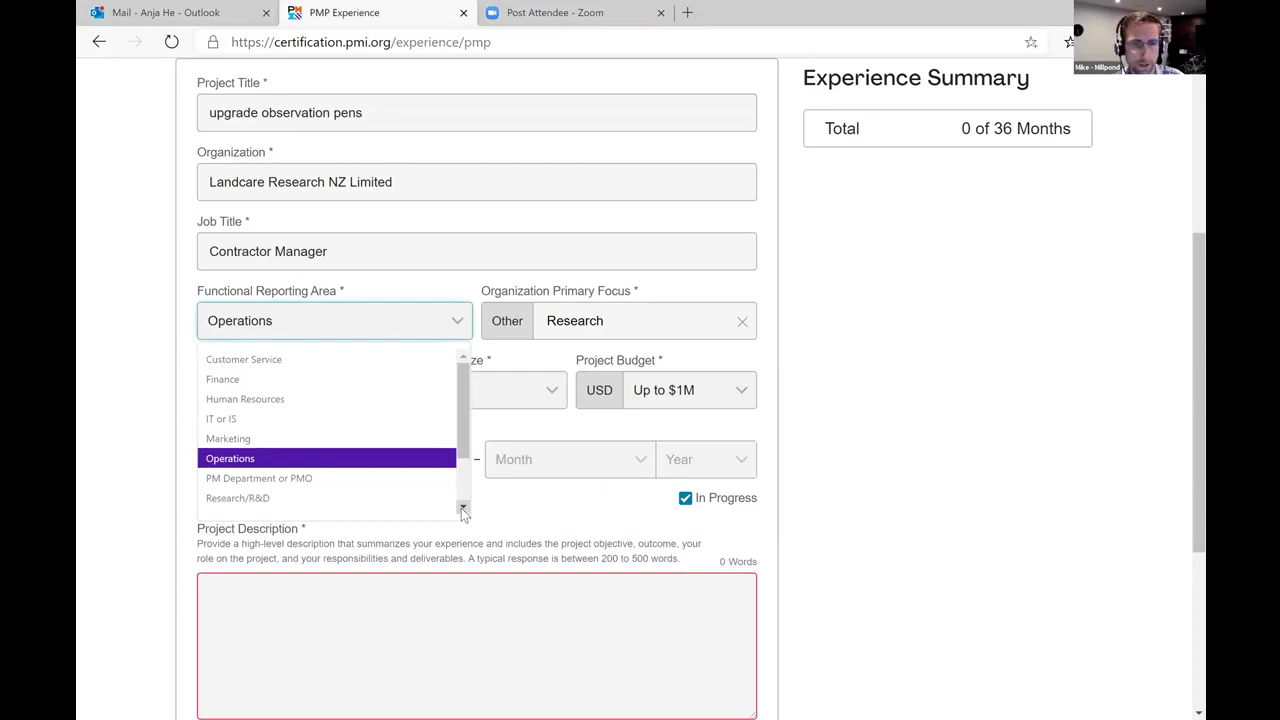
# - Try Other as the functional reporting area, and return the field to Operations
pyautogui.click(463, 509)
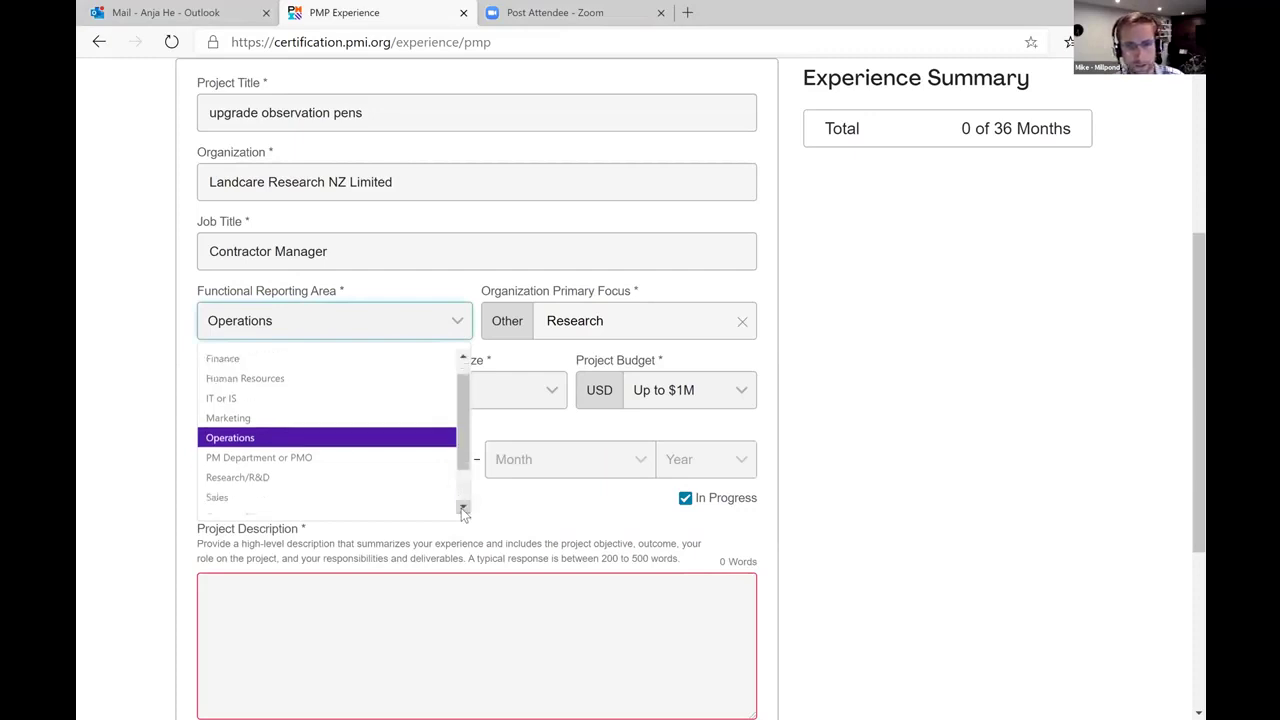
pyautogui.click(463, 509)
pyautogui.click(463, 509)
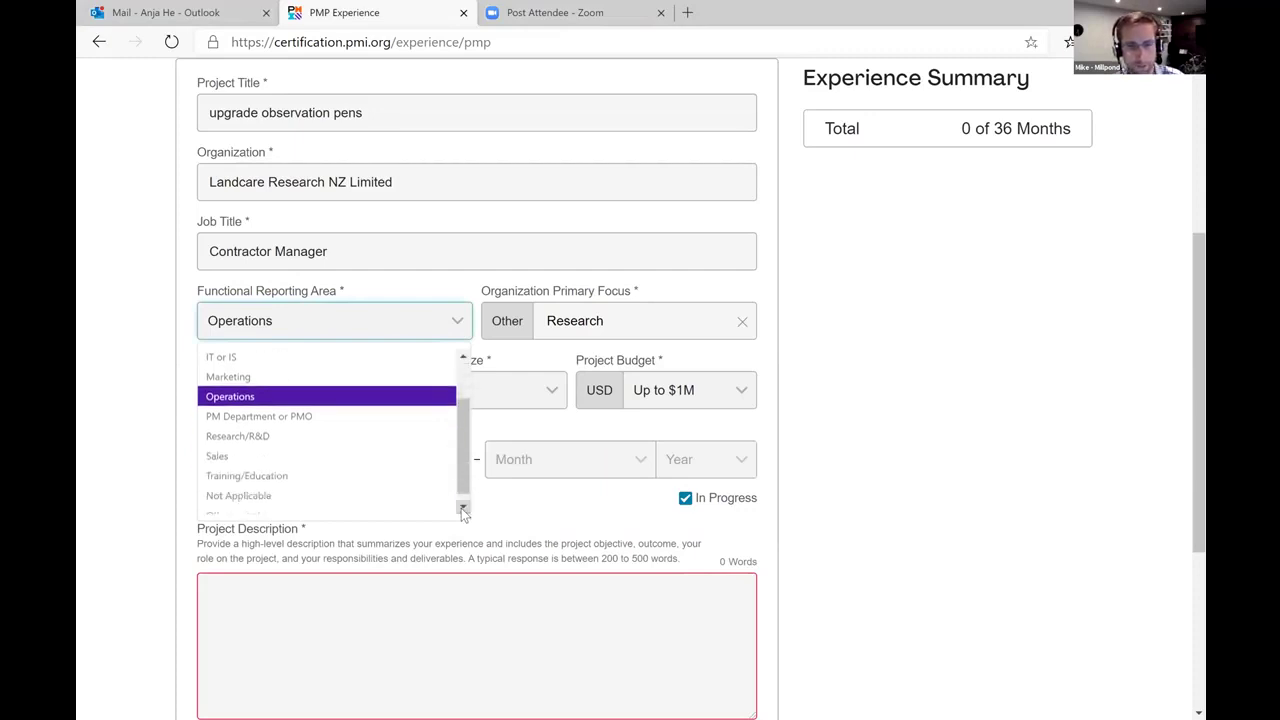
pyautogui.click(463, 509)
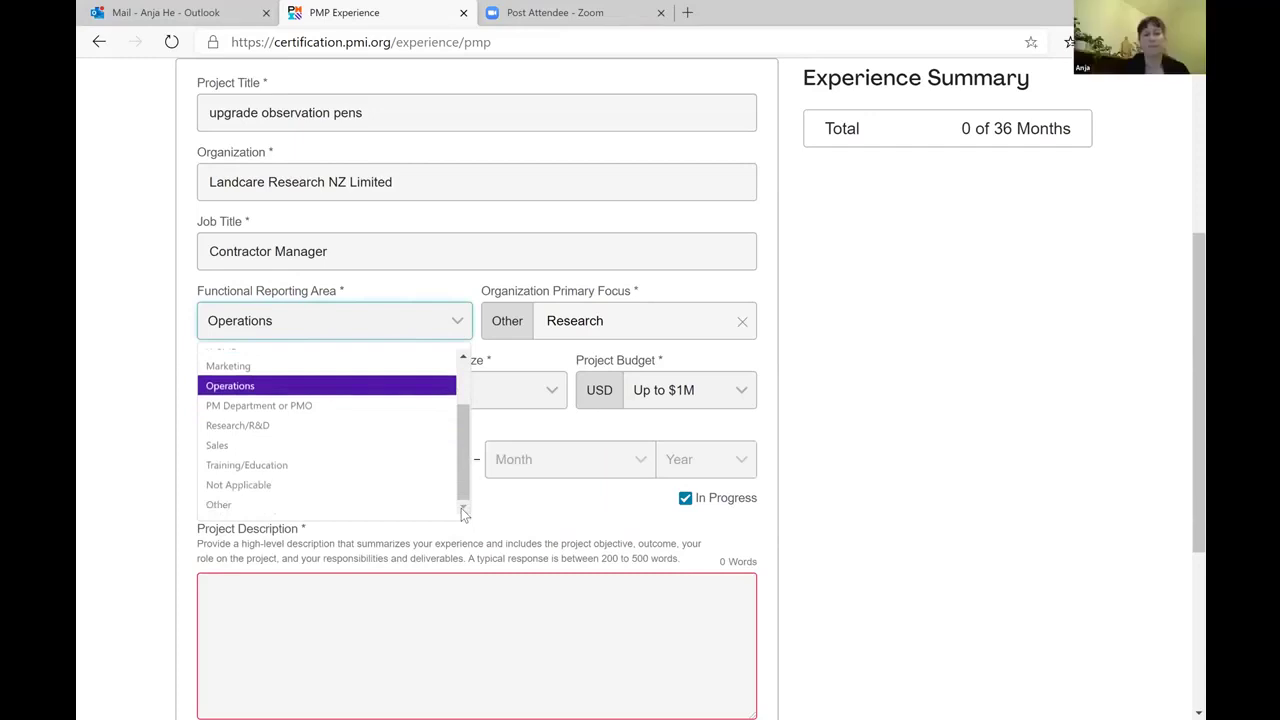
pyautogui.click(298, 510)
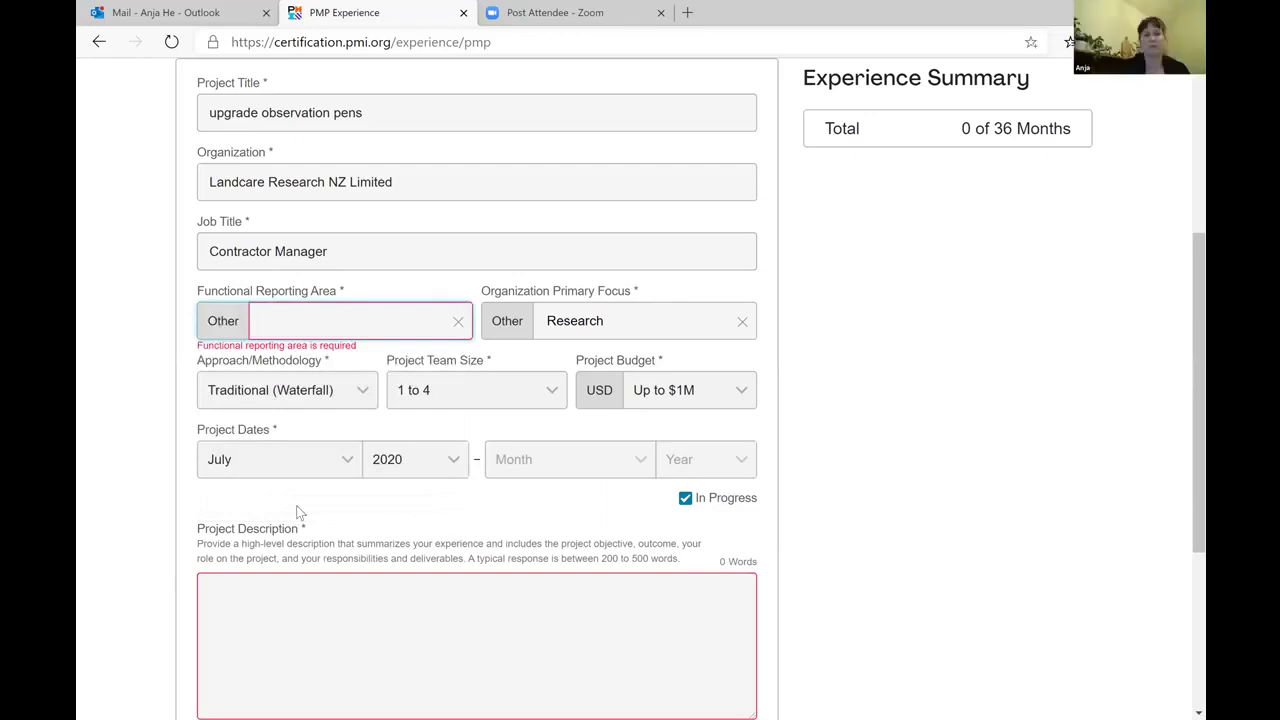
pyautogui.click(462, 323)
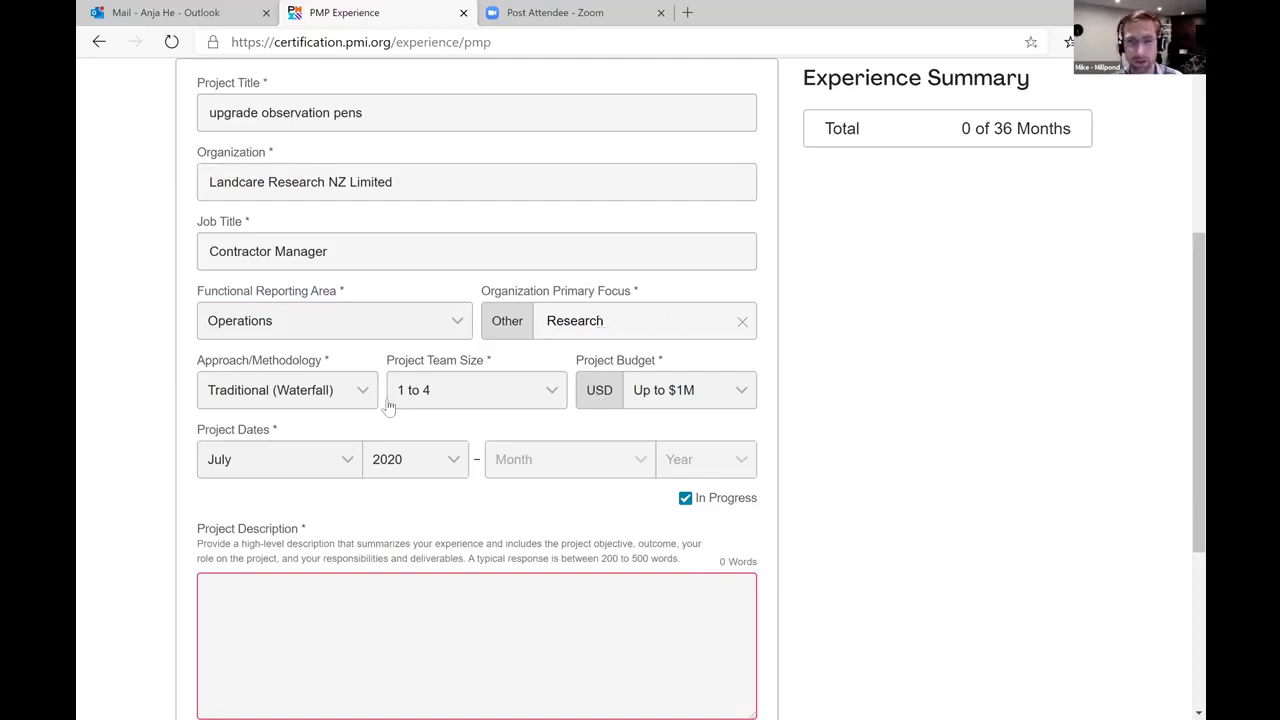
# - Clear the organization primary focus and browse the available industry options without choosing one
pyautogui.click(742, 321)
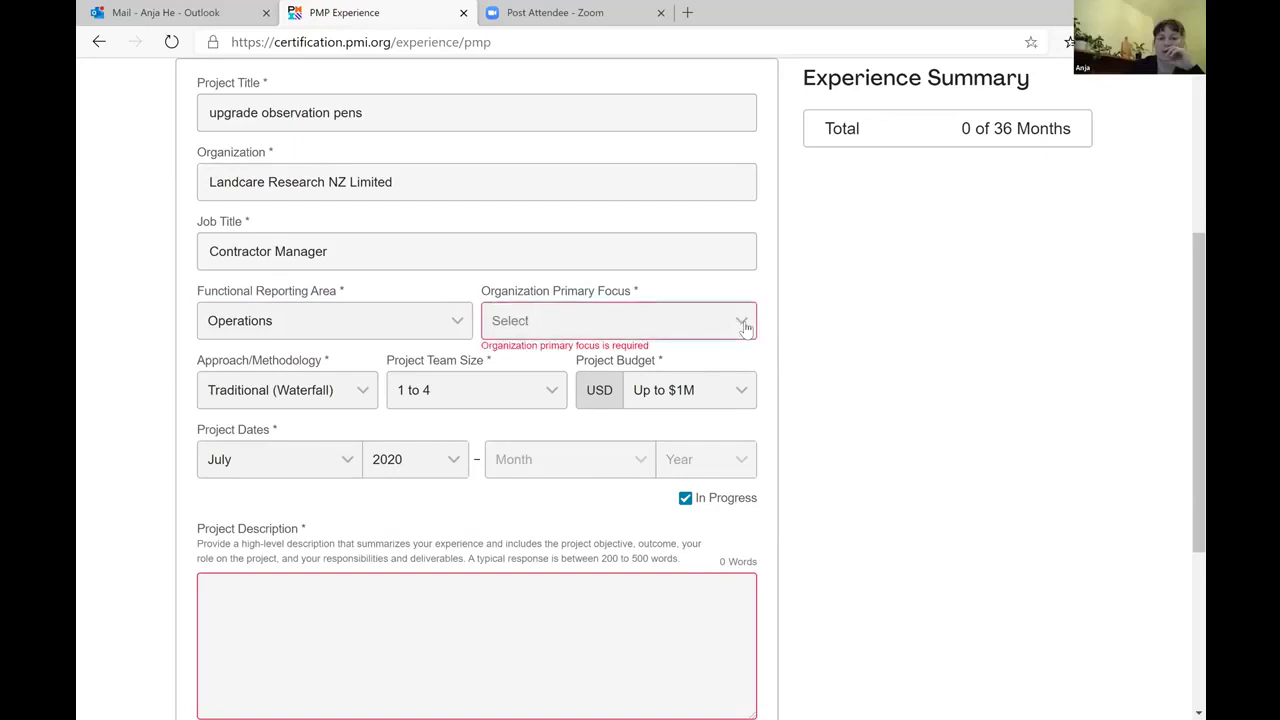
pyautogui.click(742, 322)
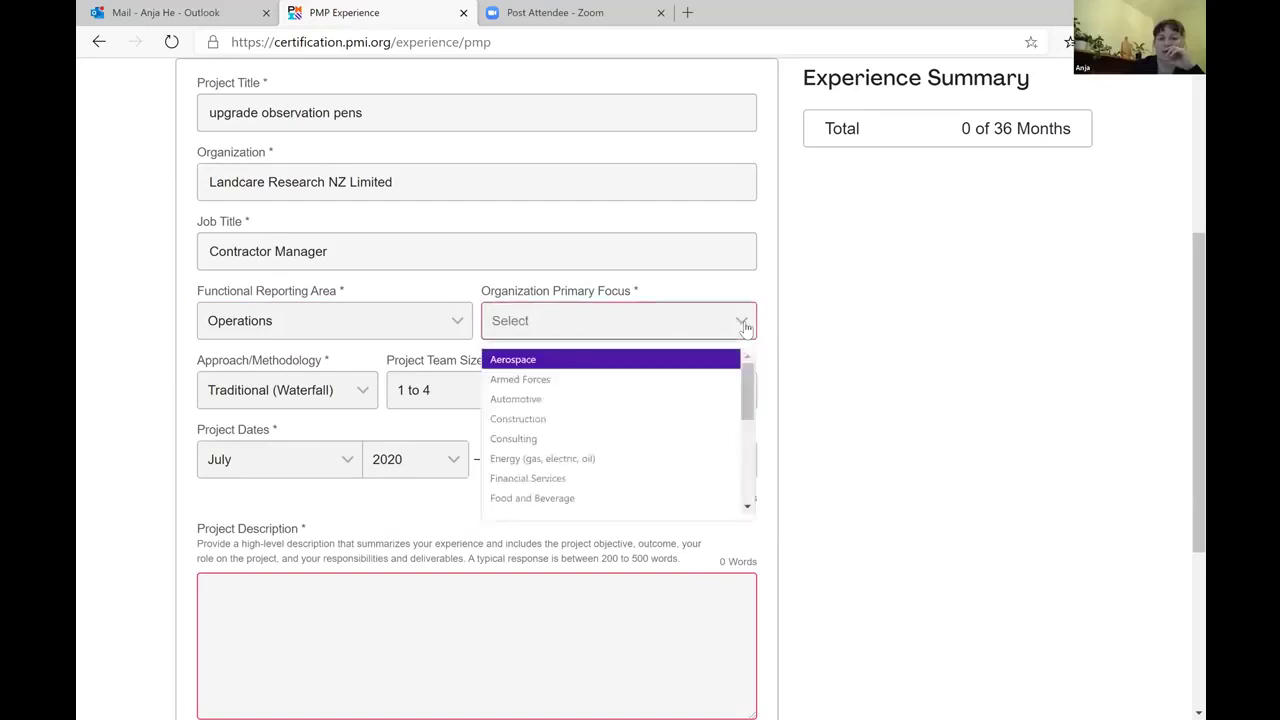
pyautogui.click(747, 507)
pyautogui.click(747, 507)
pyautogui.click(747, 507)
pyautogui.click(747, 507)
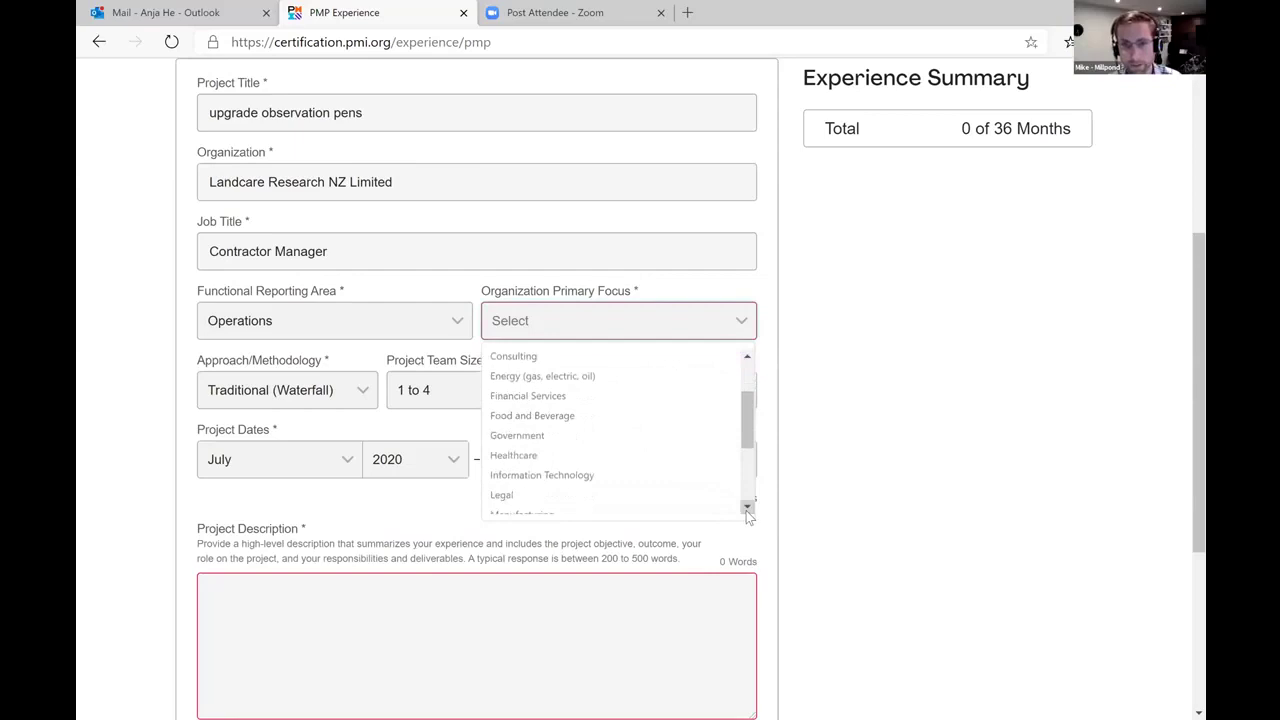
pyautogui.click(745, 324)
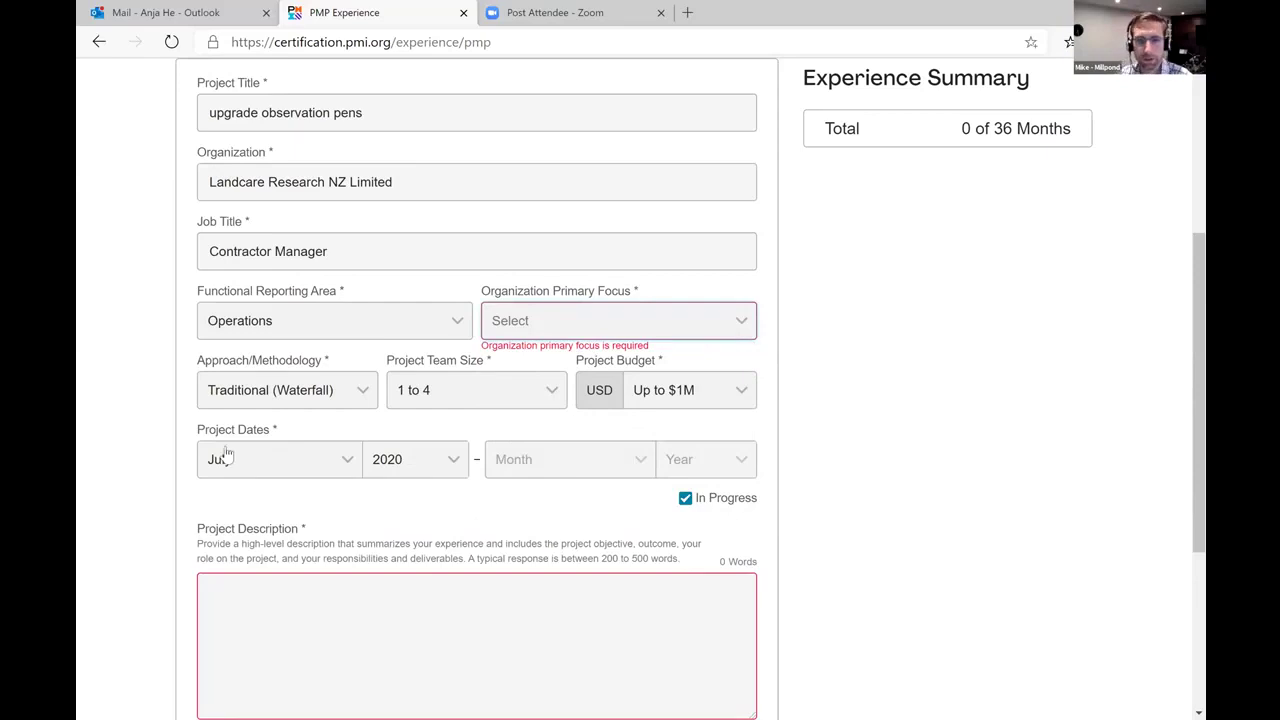
# - Review the available options for approach/methodology, project team size and project budget
pyautogui.click(364, 392)
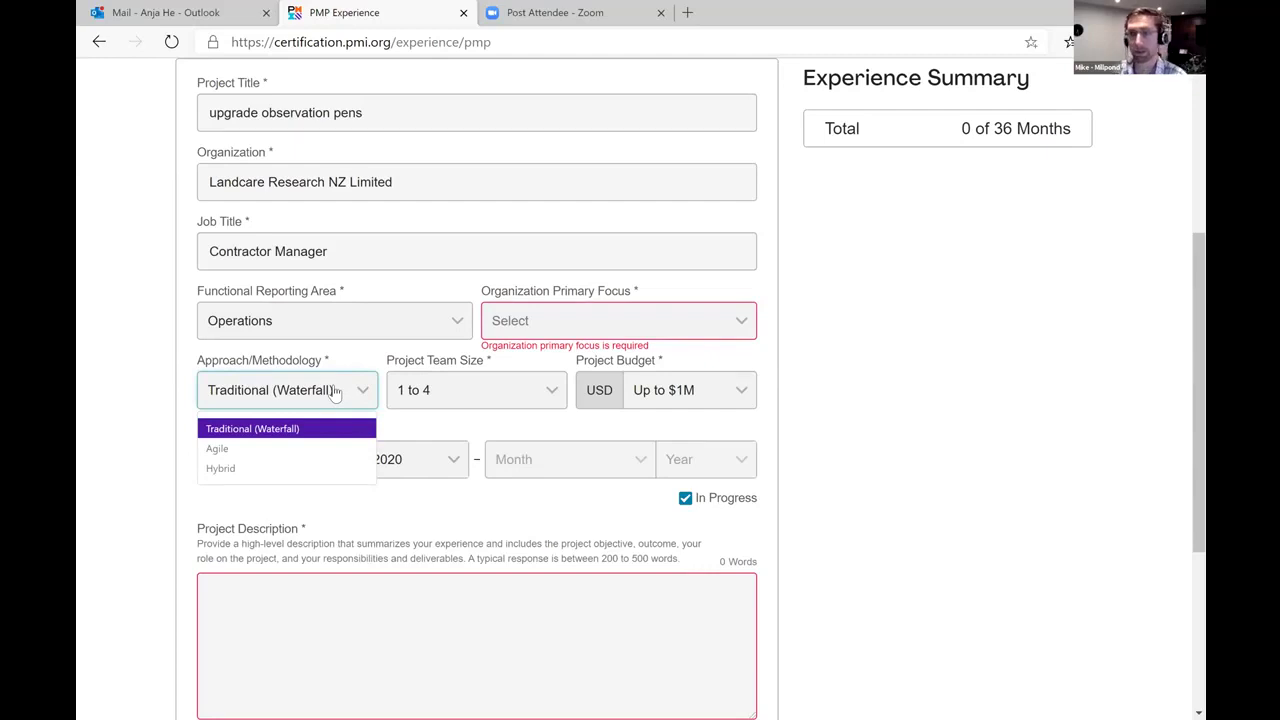
pyautogui.click(335, 393)
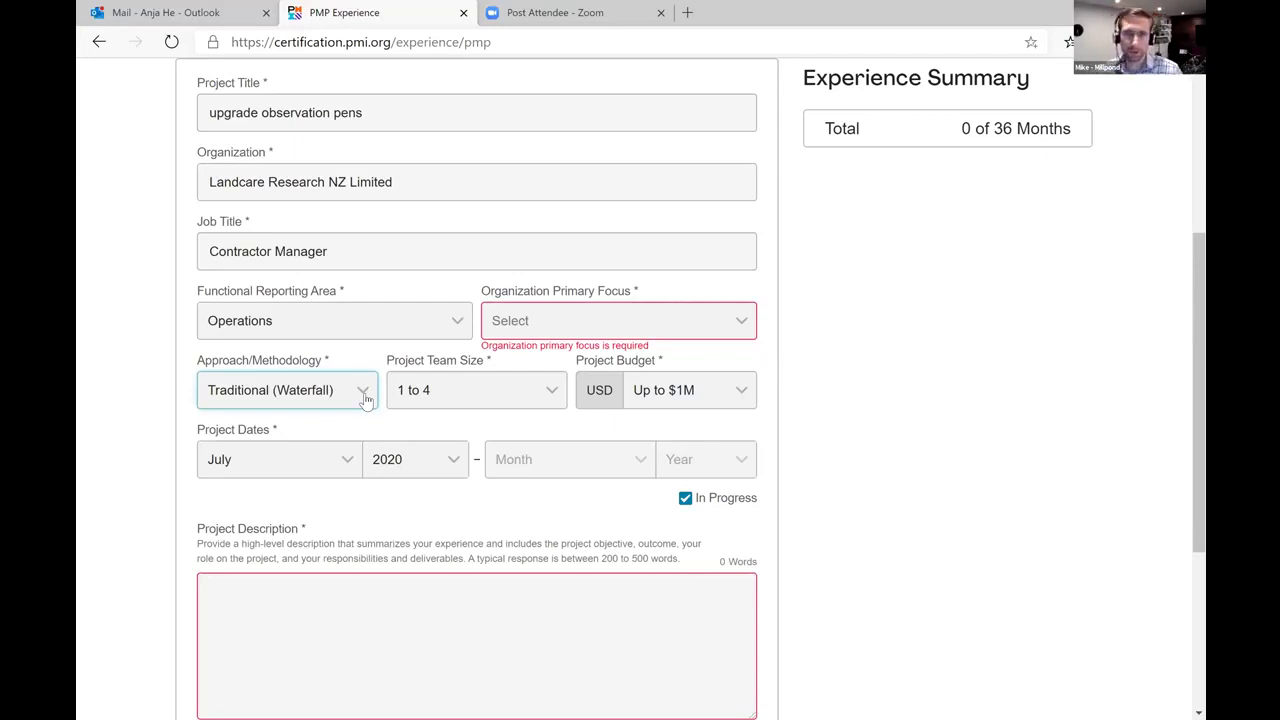
pyautogui.click(554, 391)
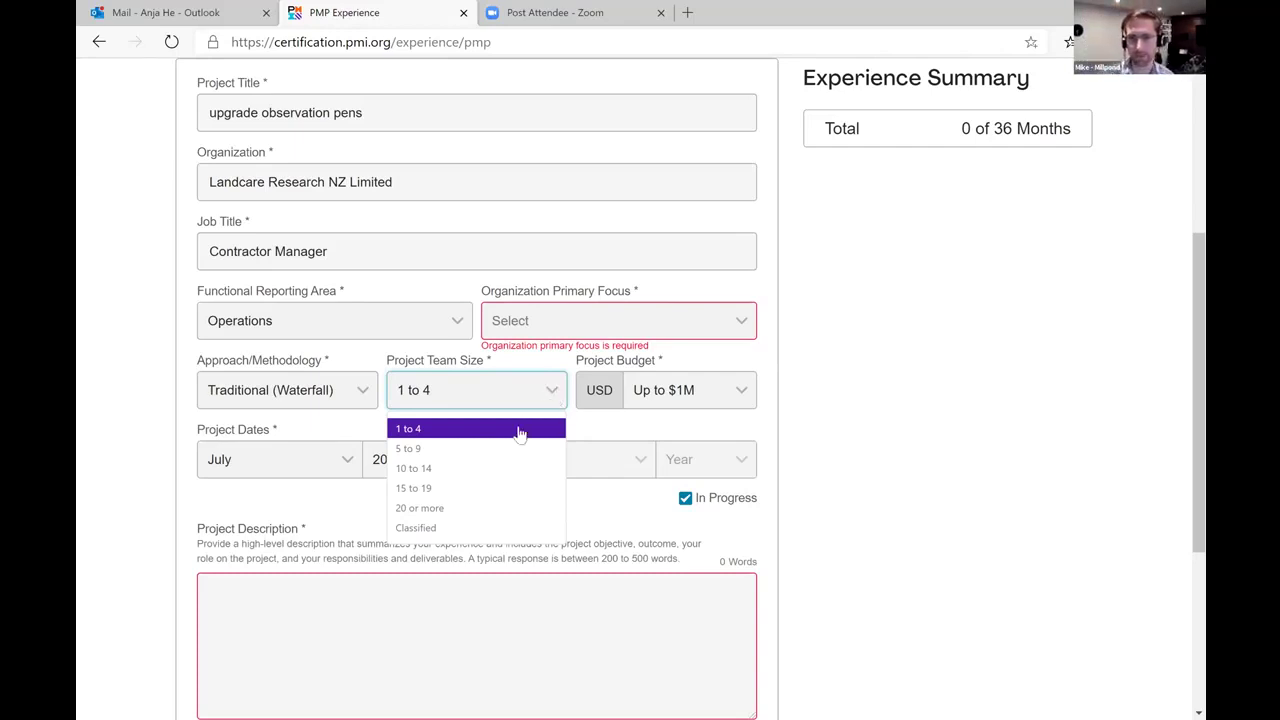
pyautogui.click(632, 396)
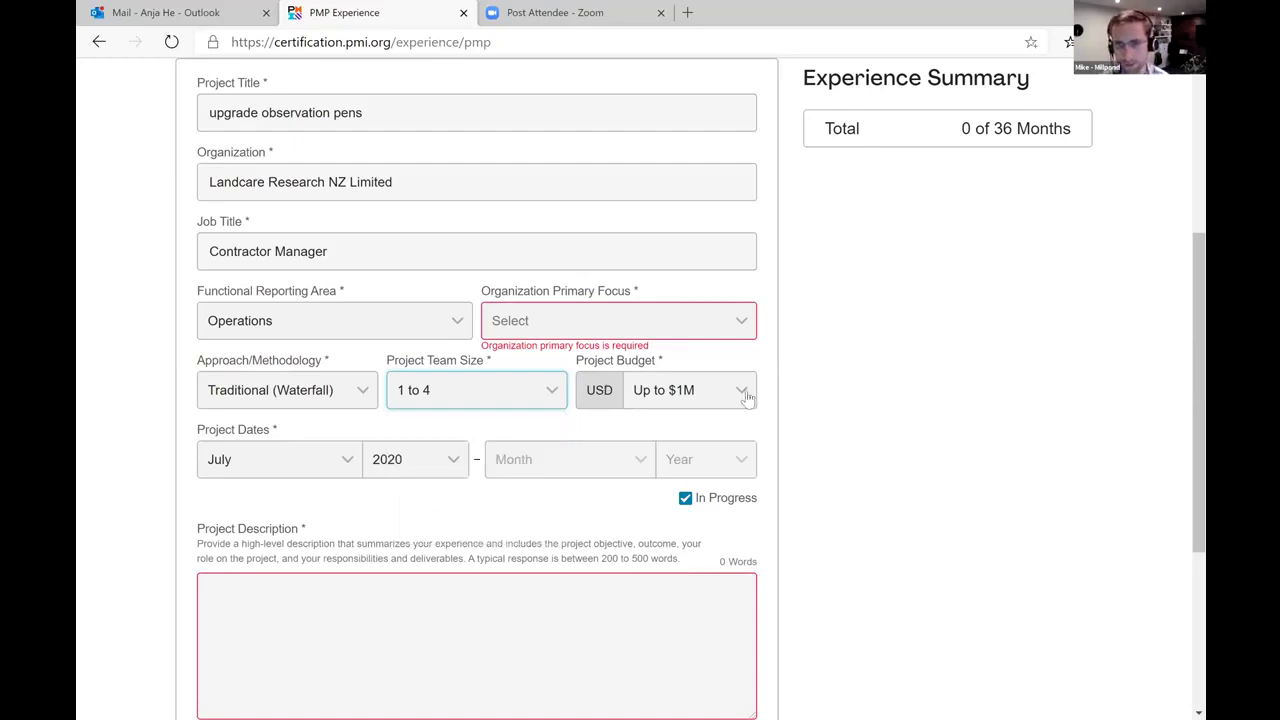
pyautogui.click(743, 392)
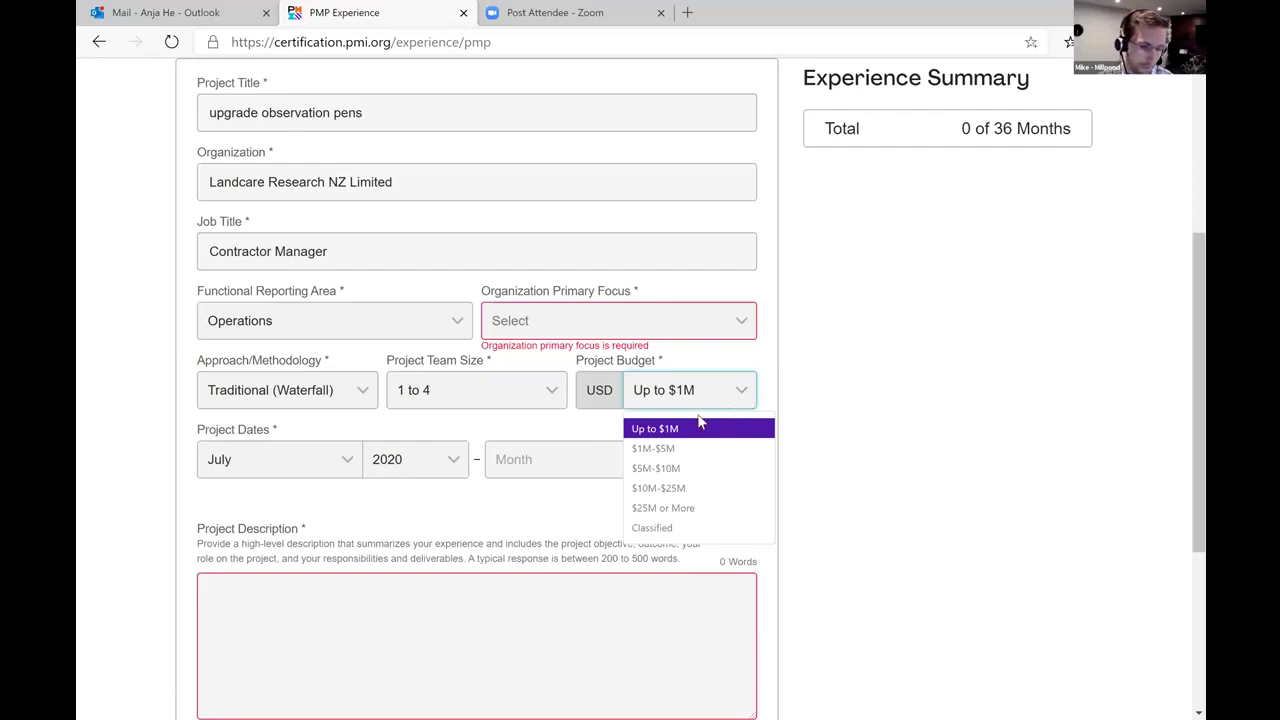
pyautogui.click(558, 504)
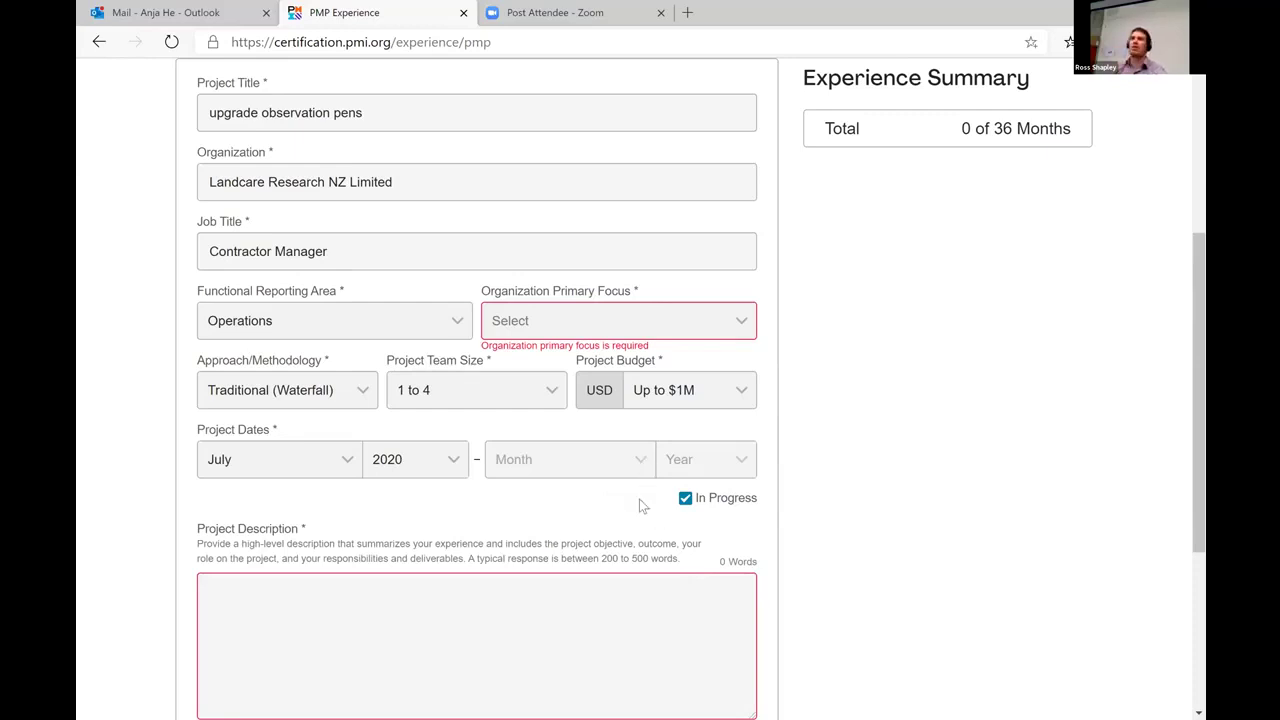
# - Try an August 2020 end date with In Progress turned off, and mark the project as in progress again
pyautogui.moveTo(641, 467); pyautogui.dragTo(688, 500)
pyautogui.click(685, 498)
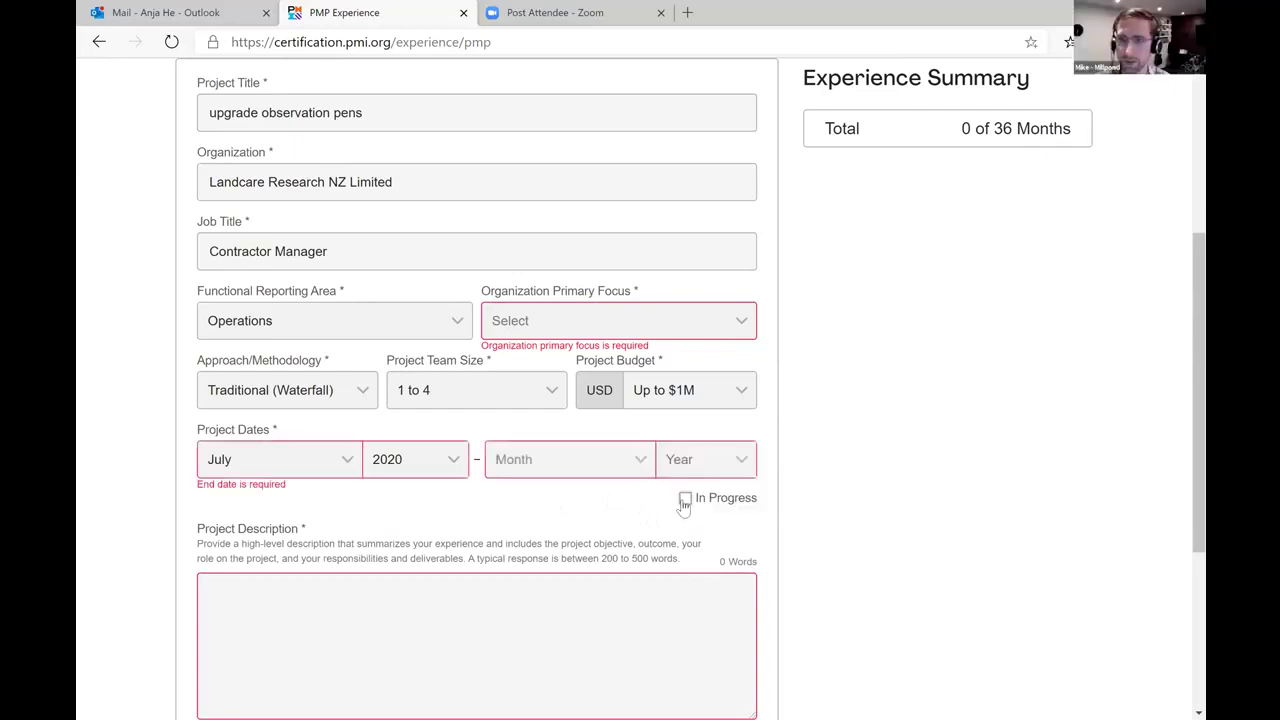
pyautogui.click(648, 457)
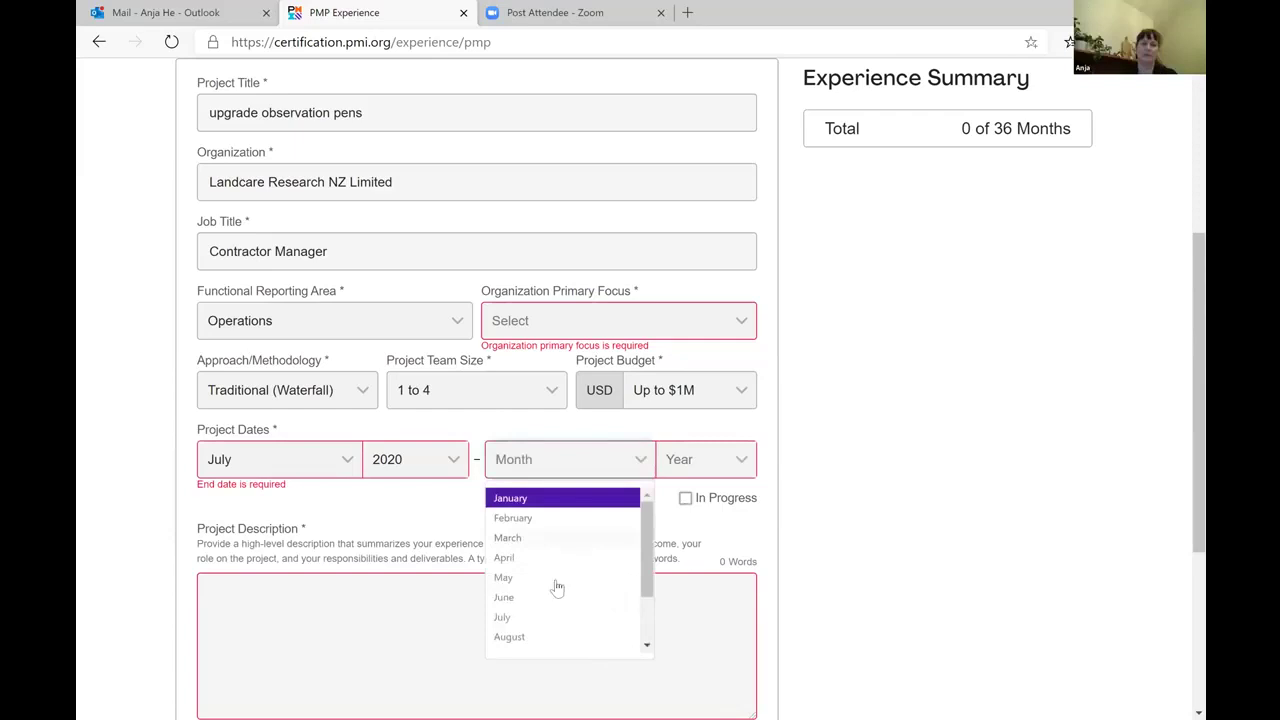
pyautogui.click(541, 637)
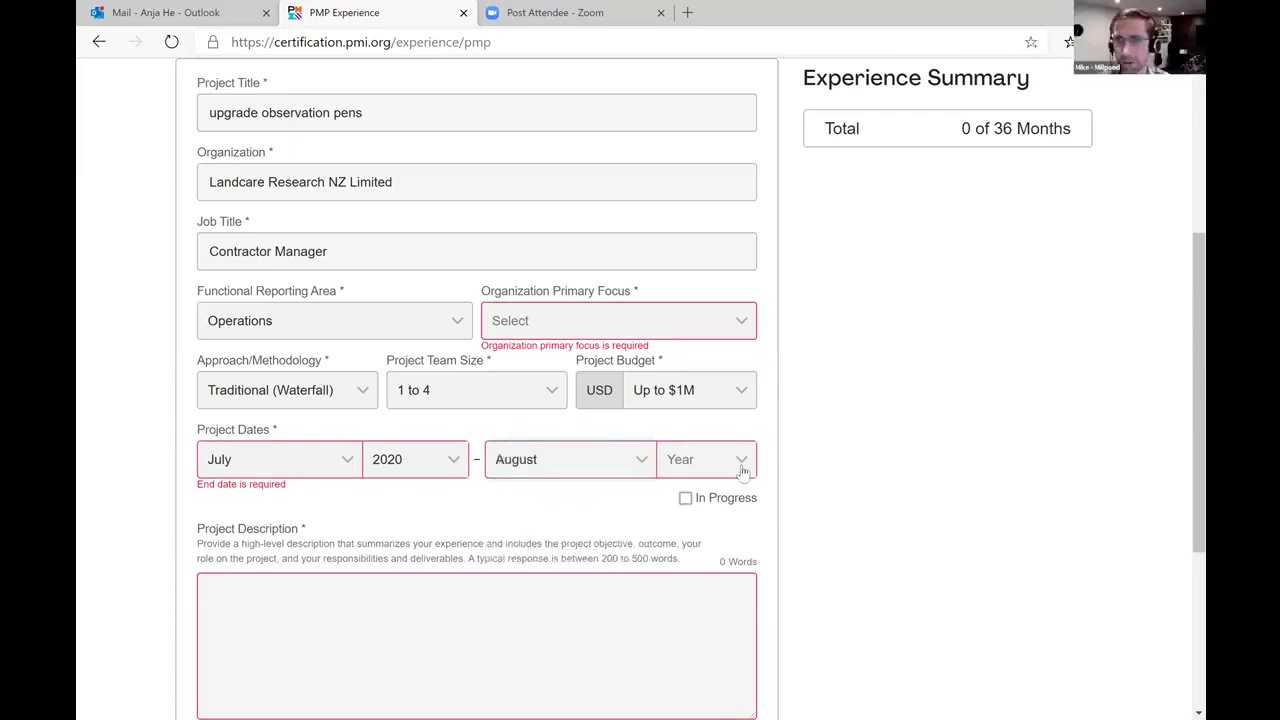
pyautogui.click(740, 464)
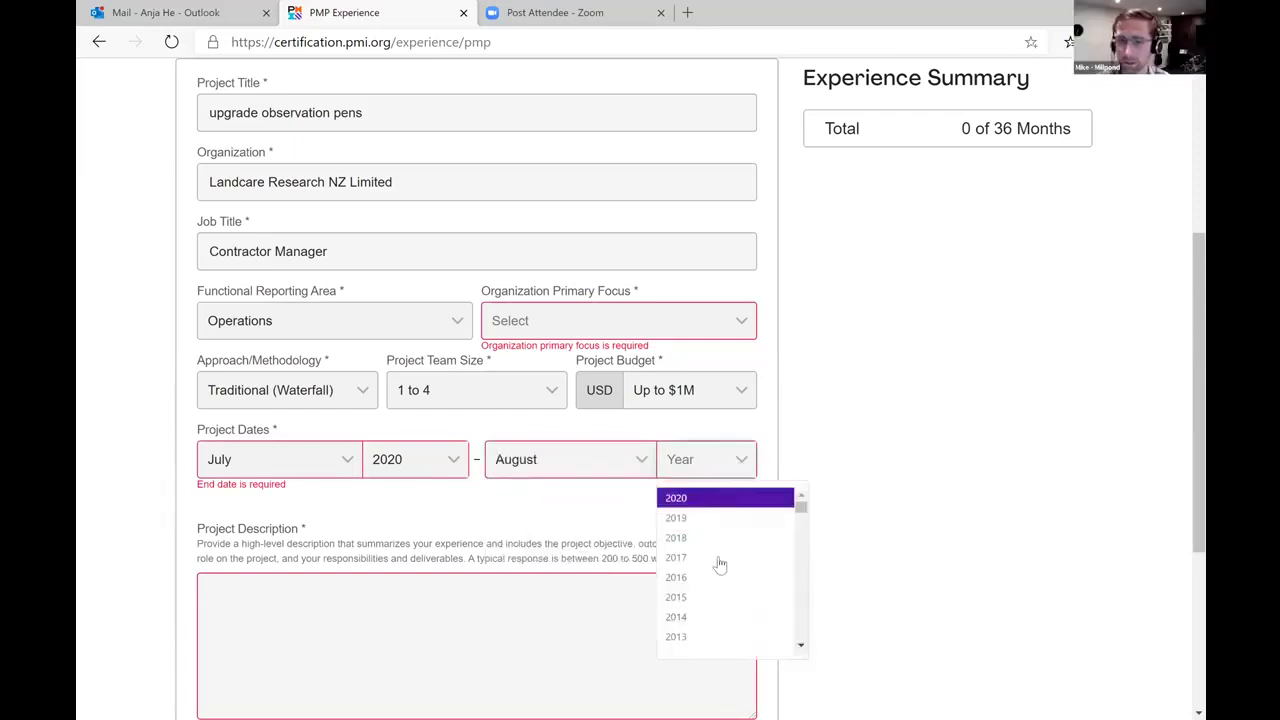
pyautogui.click(740, 498)
pyautogui.click(600, 622)
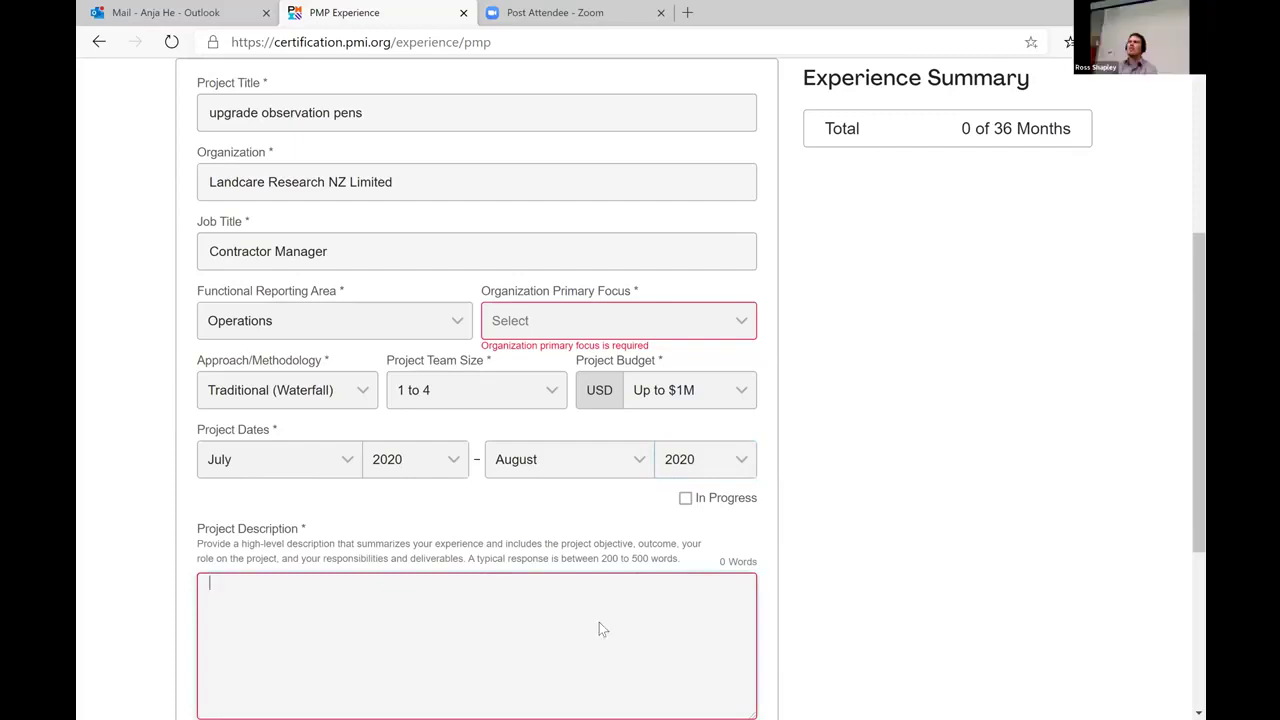
pyautogui.click(685, 500)
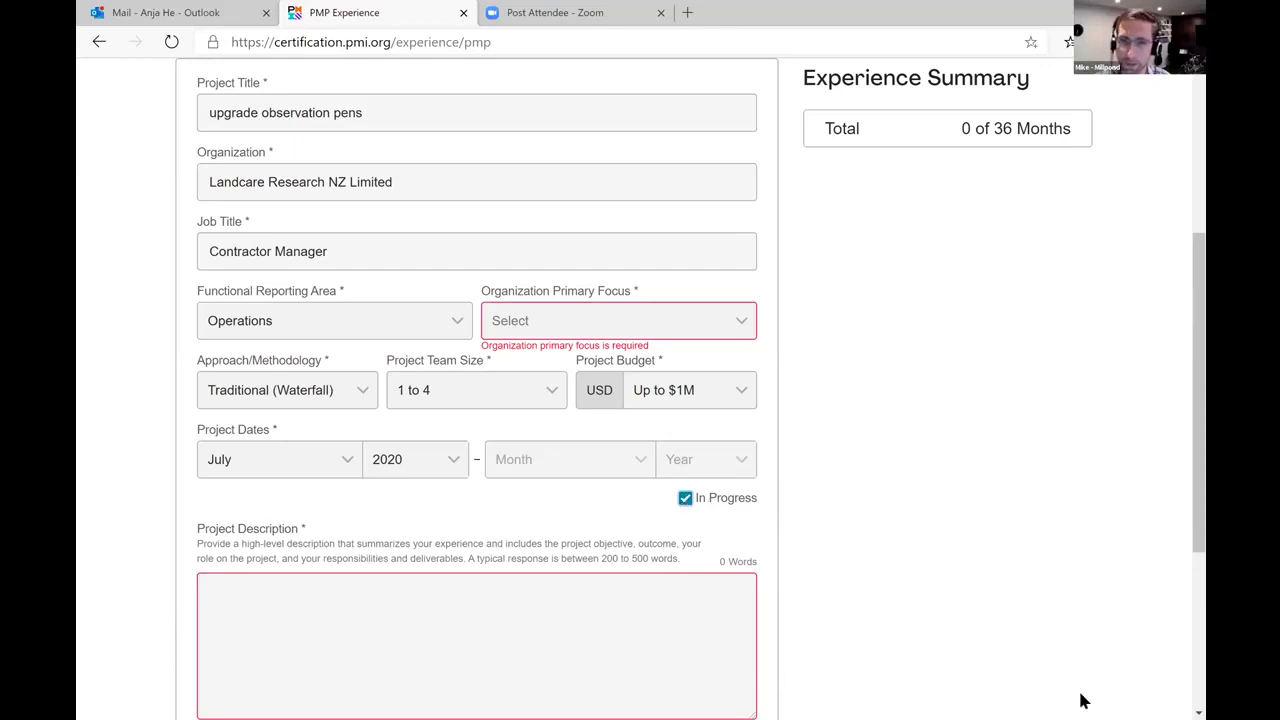
# - Set the organization primary focus to Other and specify it as "Research"
pyautogui.scroll(-2, 1183, 703)
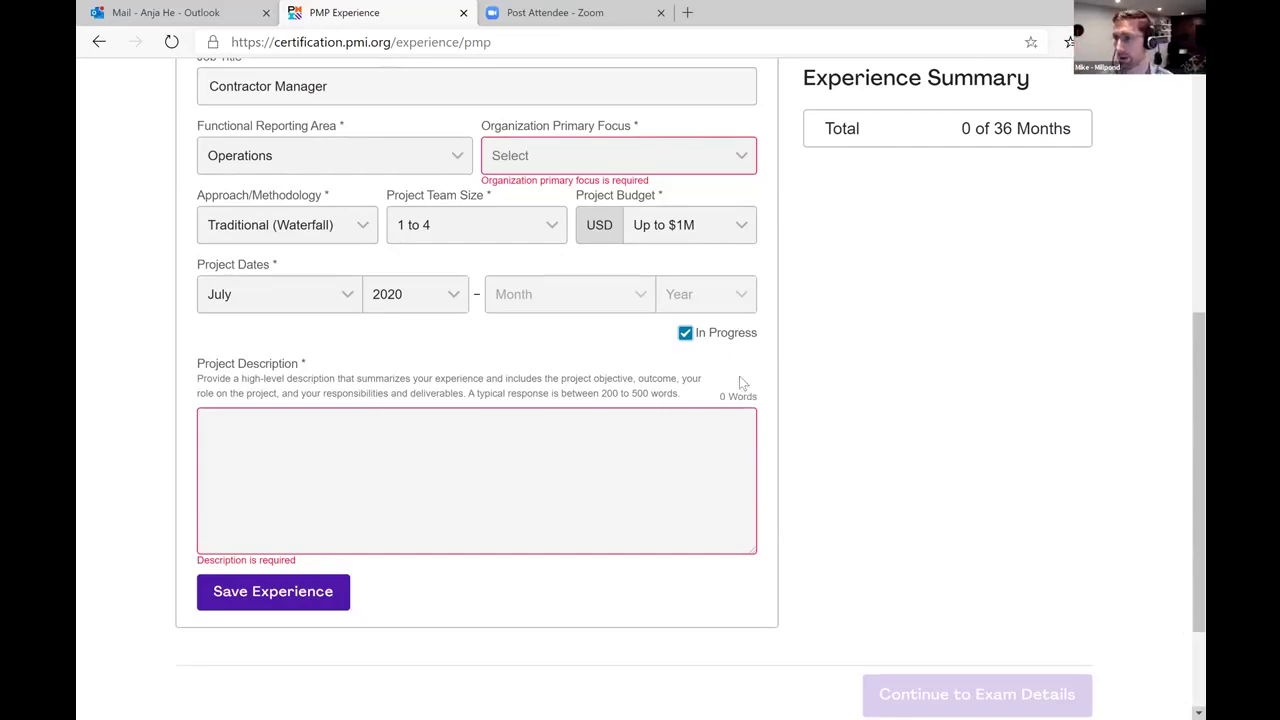
pyautogui.click(738, 156)
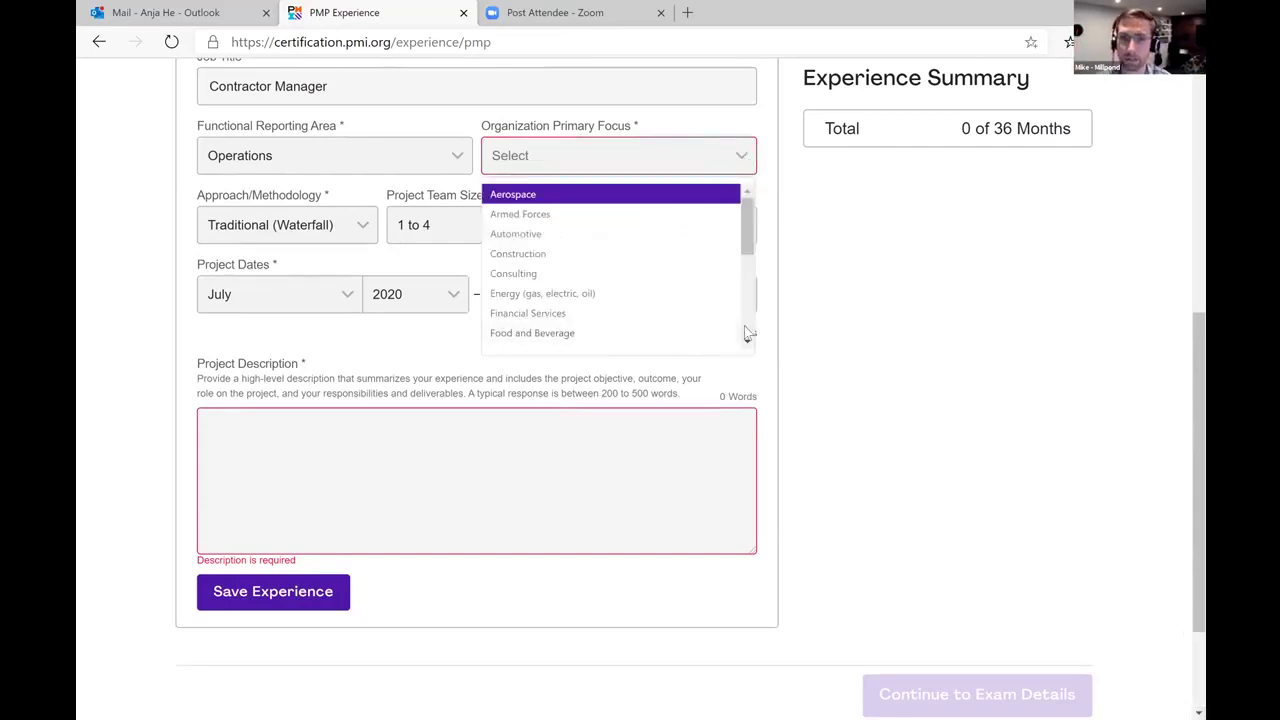
pyautogui.scroll(-5, 746, 334)
pyautogui.click(648, 342)
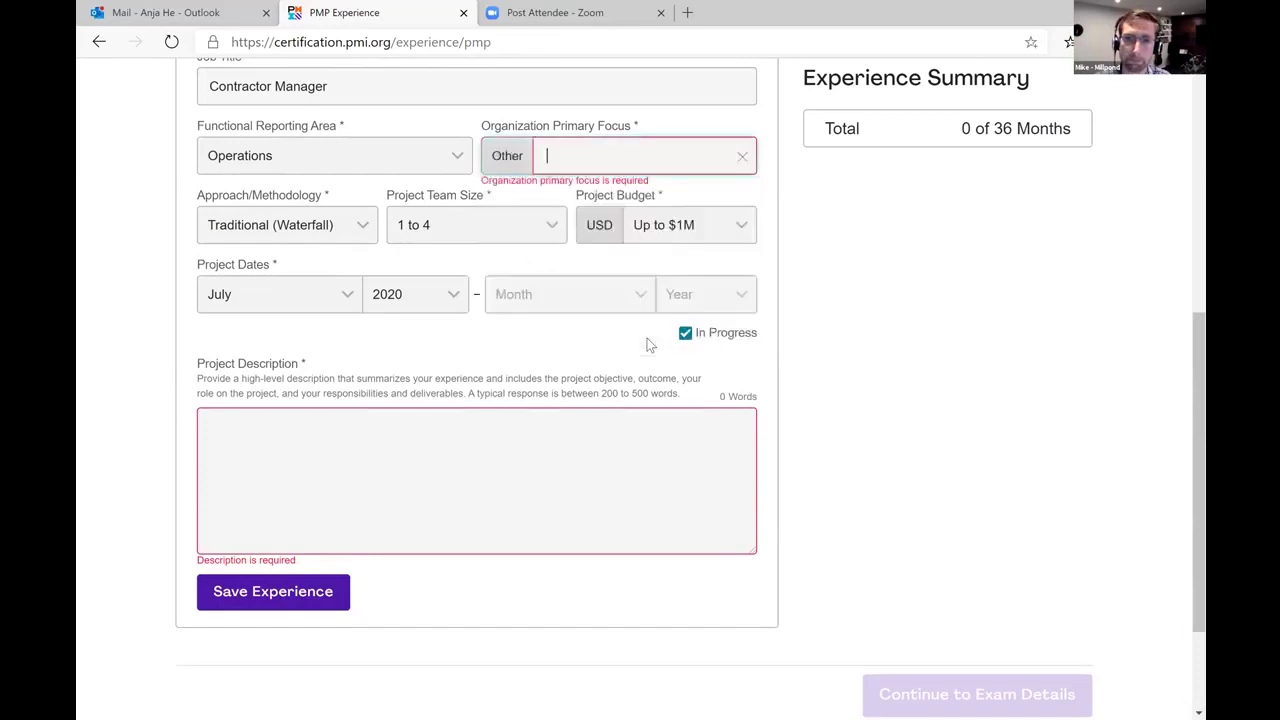
pyautogui.write('Research')
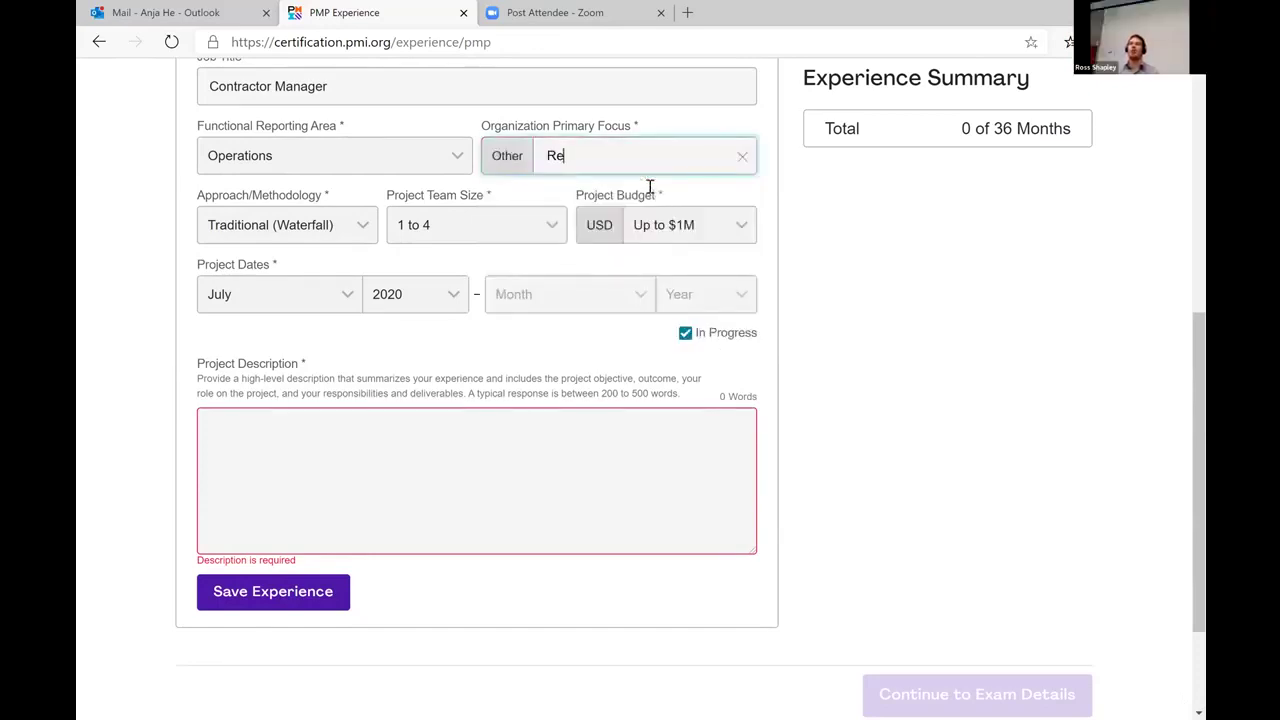
# - Enter "notes to follow" plus random filler letters as placeholder text in the project description
pyautogui.click(639, 473)
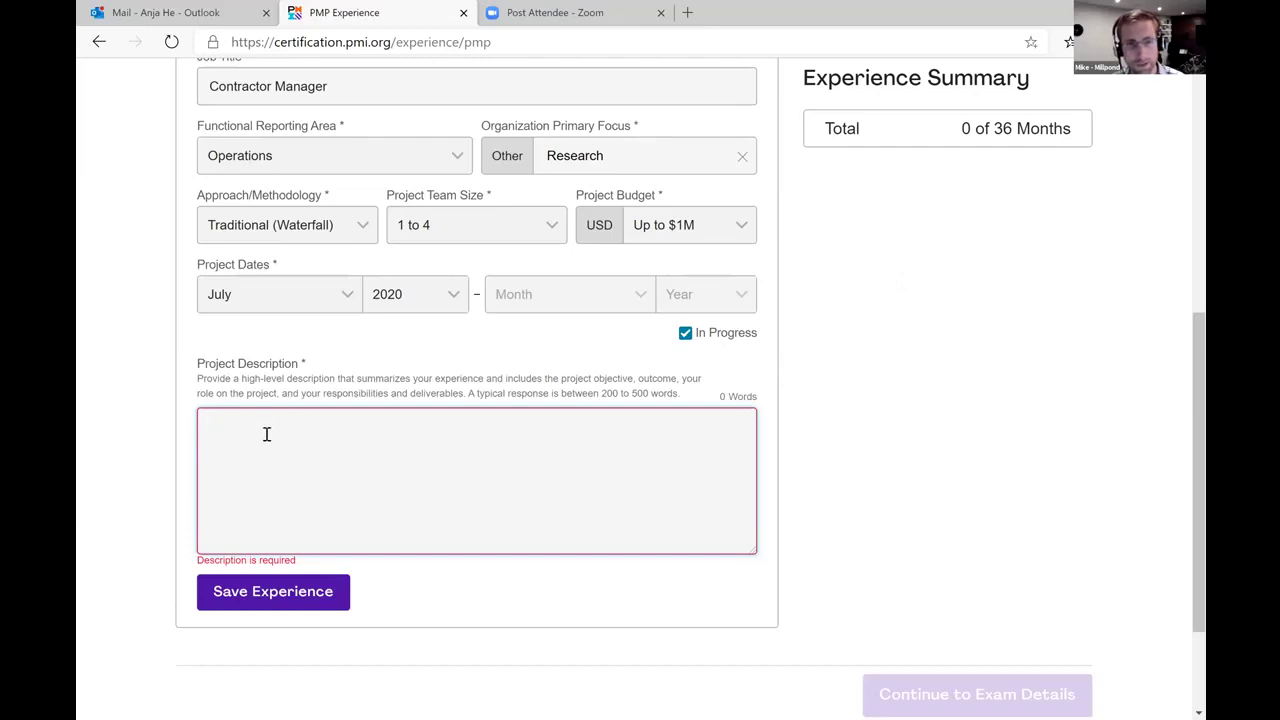
pyautogui.write('notes to follow')
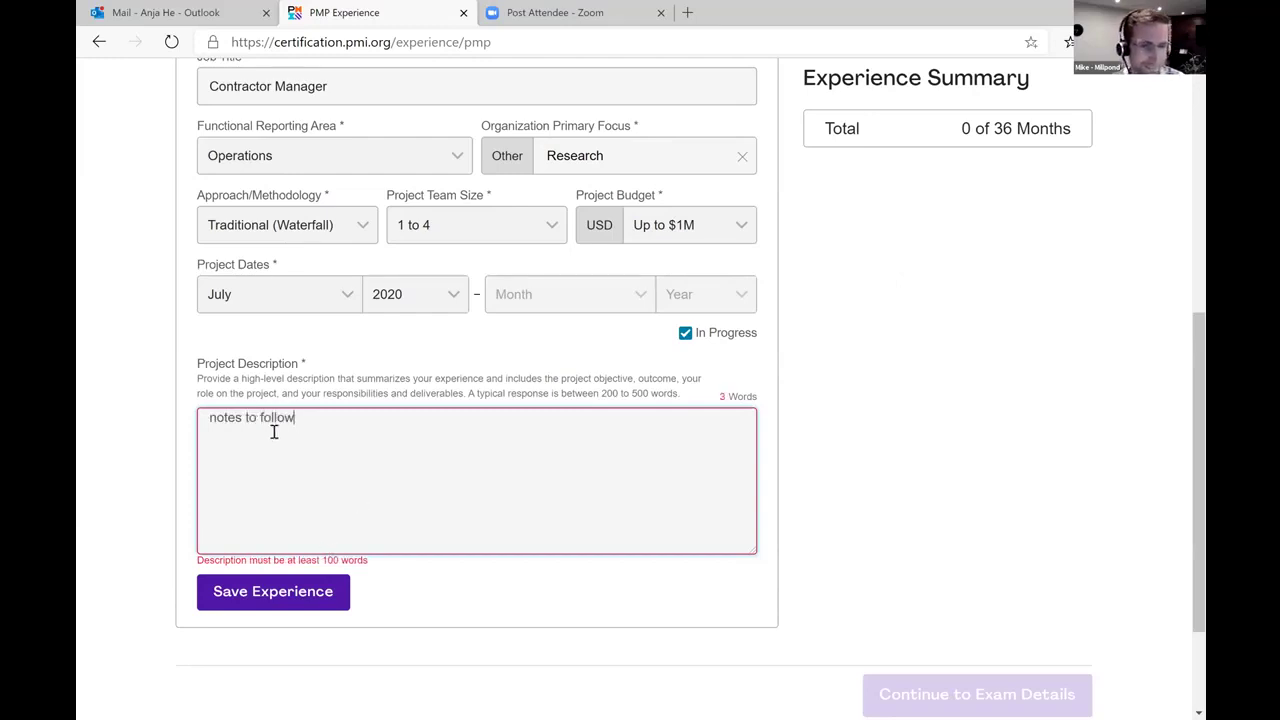
pyautogui.write('vnsdjnvsjfhsfnsfsof')
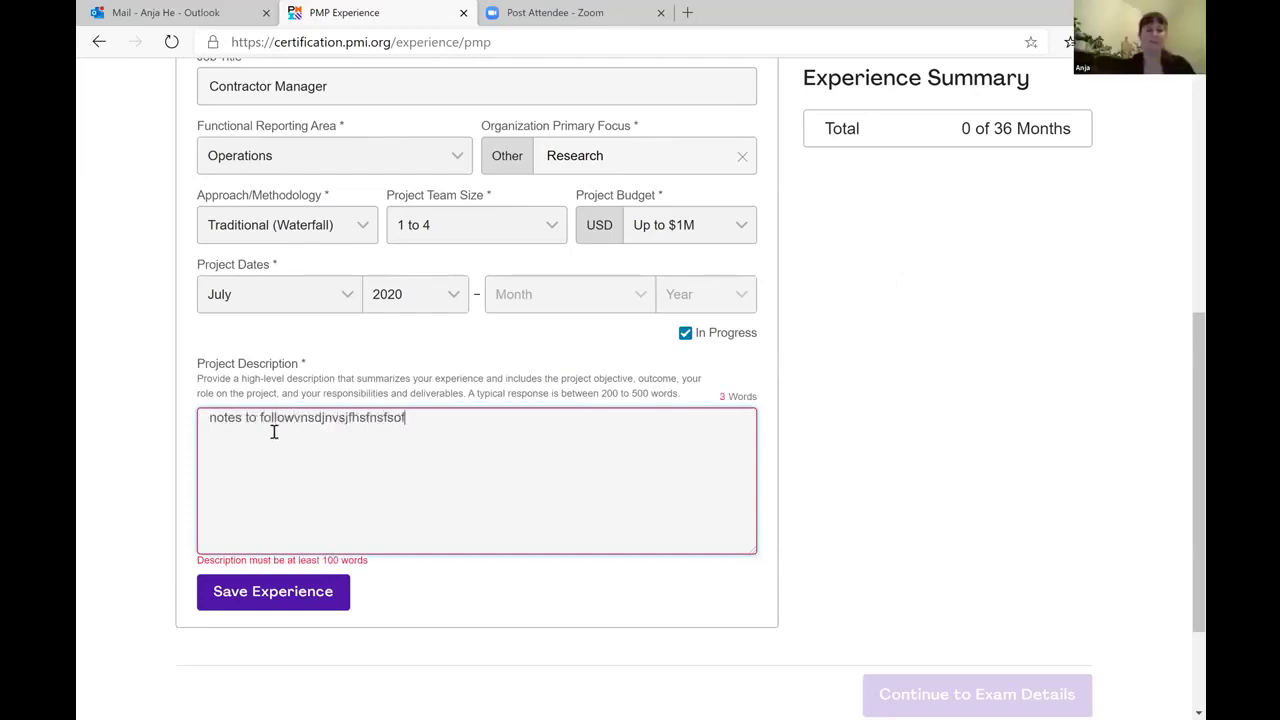
pyautogui.write('sovjnskvnskvsnvksnvskdvnslkvnsdkl')
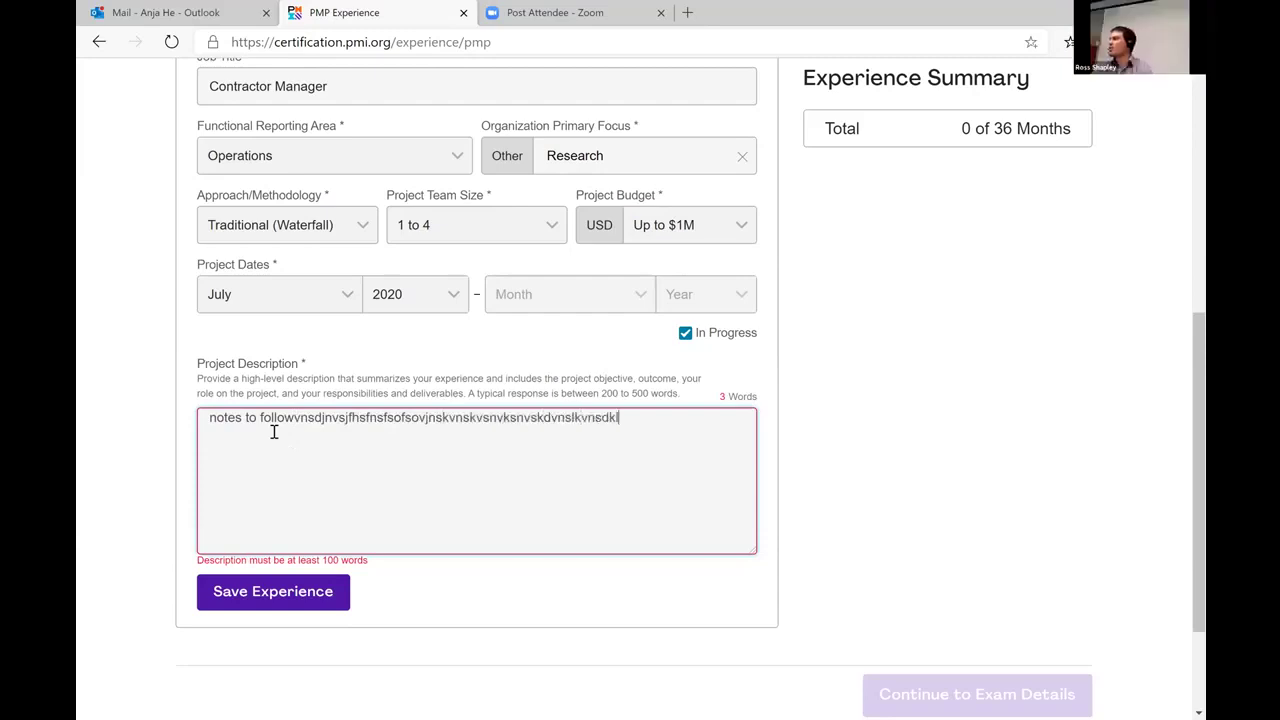
pyautogui.write(' nnnnnn')
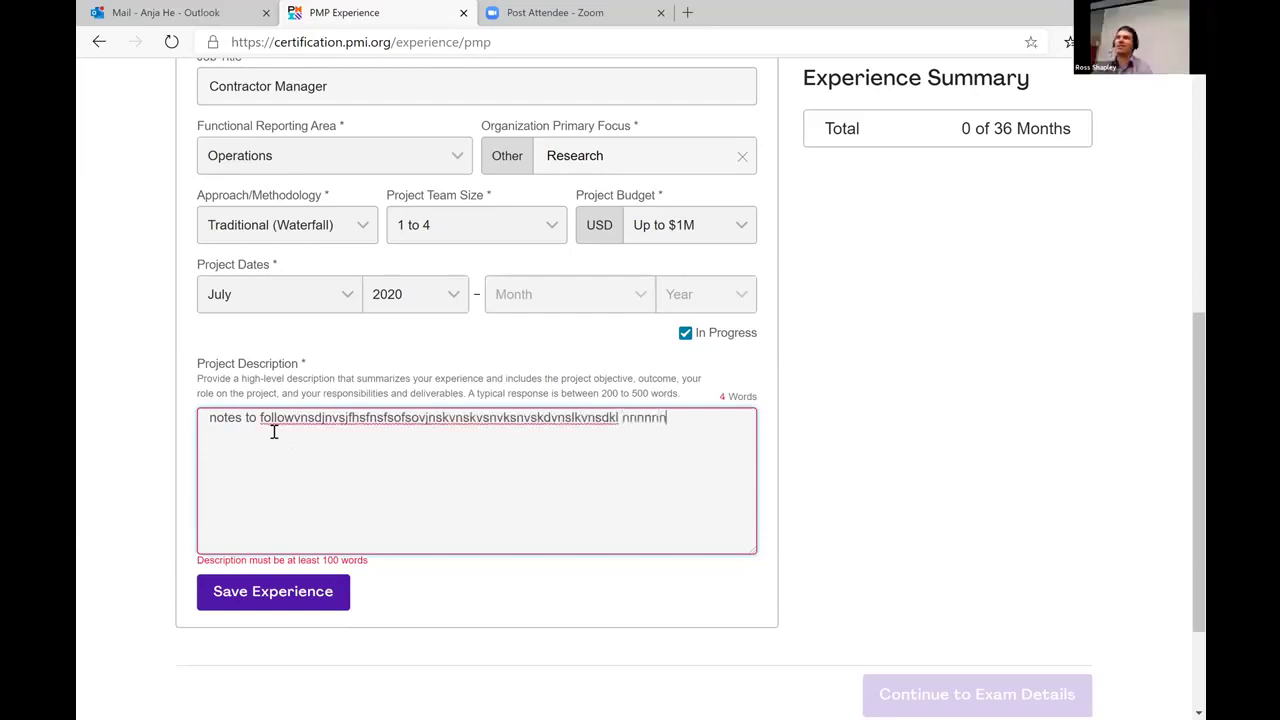
pyautogui.write('nnnnnnnnnnnnnnnnnnnn n nnnnnnnnnnnnnnnnnnnnnnnnnnnnnnnnnnnnn')
# - Trim the trailing filler letters and insert the template paragraph starting "I was the Project Manager (PM) for xxx project" into the description
pyautogui.press('BackSpace')
pyautogui.press('BackSpace')
pyautogui.press('BackSpace')
pyautogui.press('BackSpace')
pyautogui.press('BackSpace')
pyautogui.press('BackSpace')
pyautogui.press('BackSpace')
pyautogui.press('BackSpace')
pyautogui.press('BackSpace')
pyautogui.press('BackSpace')
pyautogui.press('BackSpace')
pyautogui.press('BackSpace')
pyautogui.press('BackSpace')
pyautogui.press('BackSpace')
pyautogui.press('BackSpace')
pyautogui.press('BackSpace')
pyautogui.press('BackSpace')
pyautogui.press('BackSpace')
pyautogui.press('BackSpace')
pyautogui.press('BackSpace')
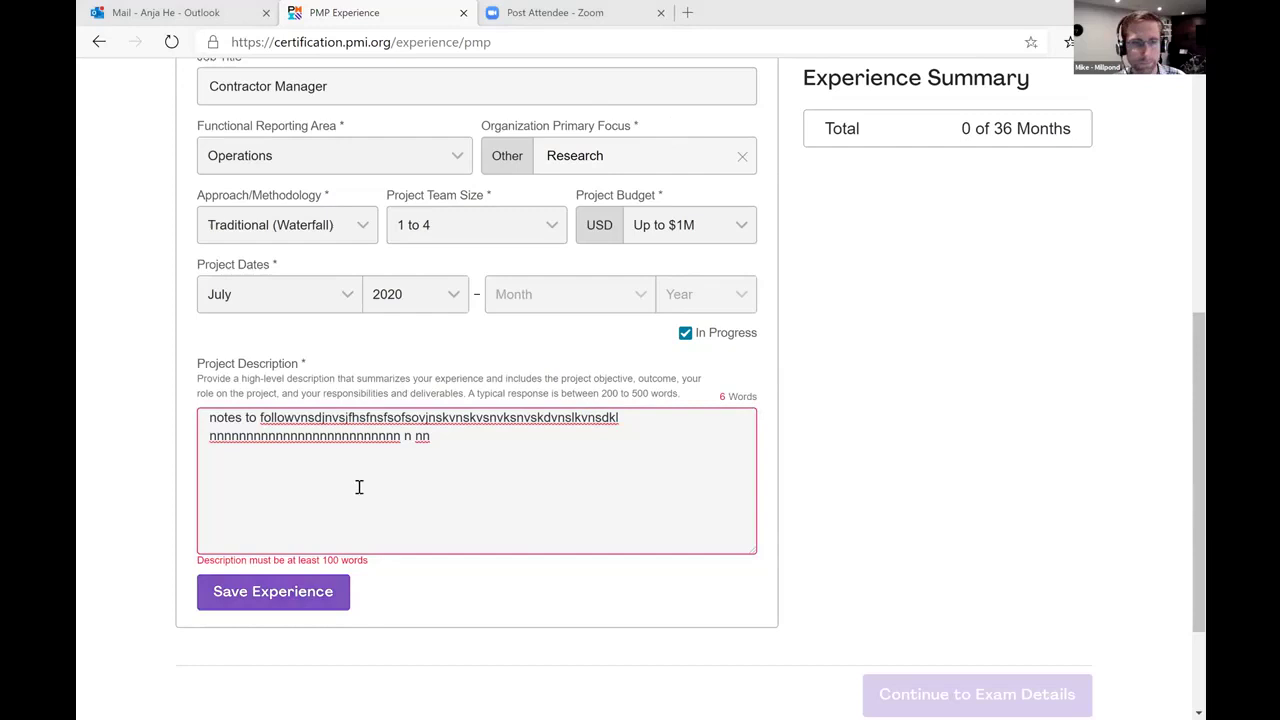
pyautogui.write('I was the Project Manager (PM) for xxx project. (IN) key efforts/focus and documents you delivered. (PL) key efforts/focus and documents you delivered. (EX) key efforts/focus and documents you delivered. (MC) key efforts/focus and documents you delivered. (CL) key efforts/focus and documents you delivered. The project was successfully completed.')
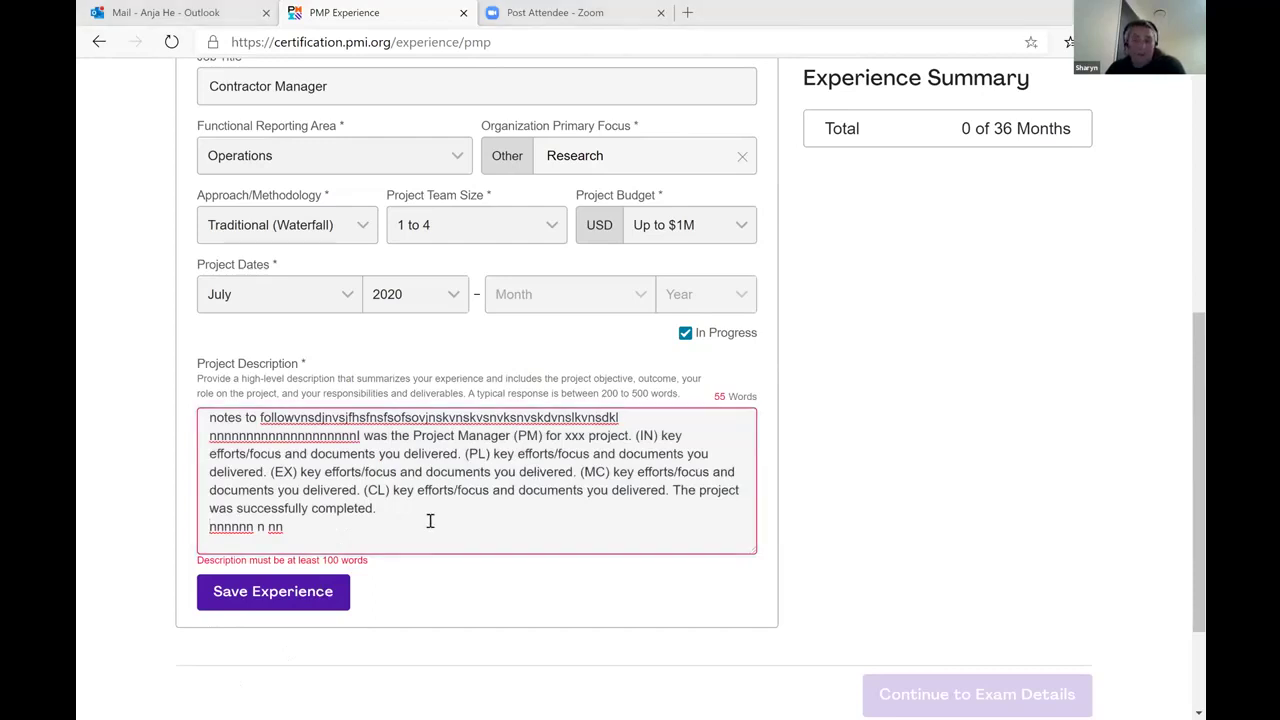
# - Split the long filler strings in the project description into separate short words with spaces
pyautogui.click(309, 420)
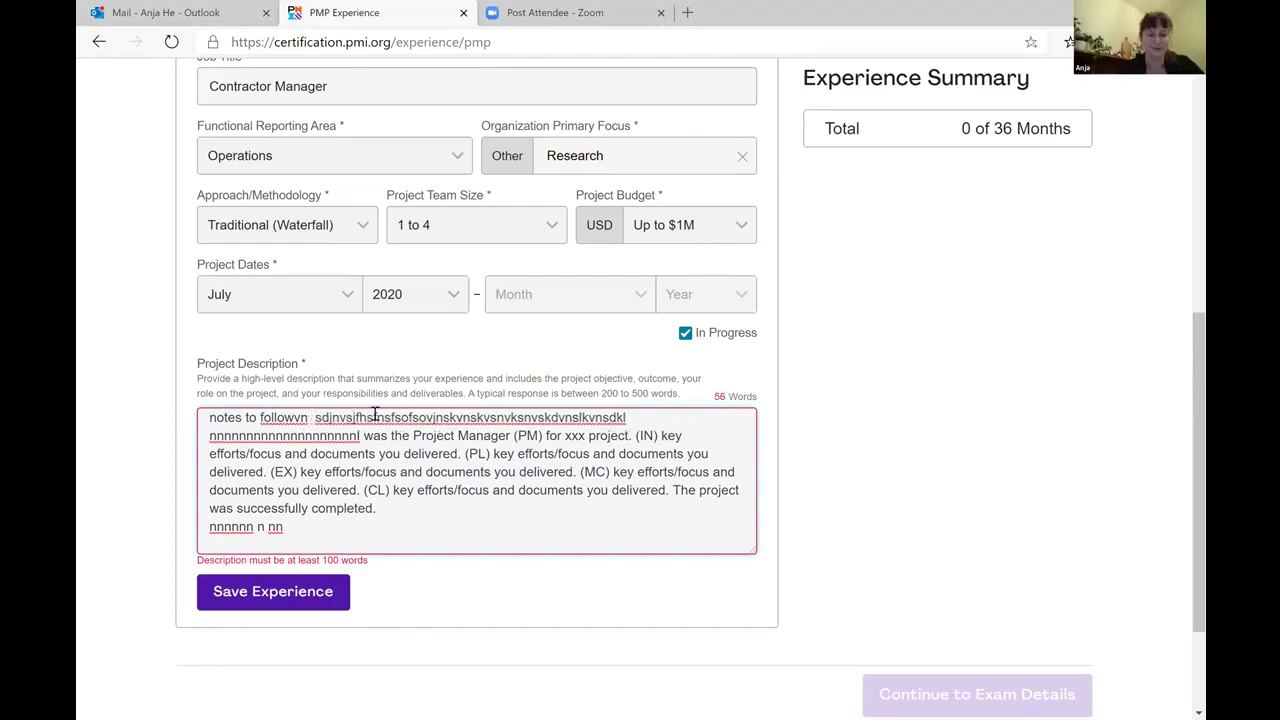
pyautogui.click(412, 417)
pyautogui.click(460, 417)
pyautogui.click(517, 417)
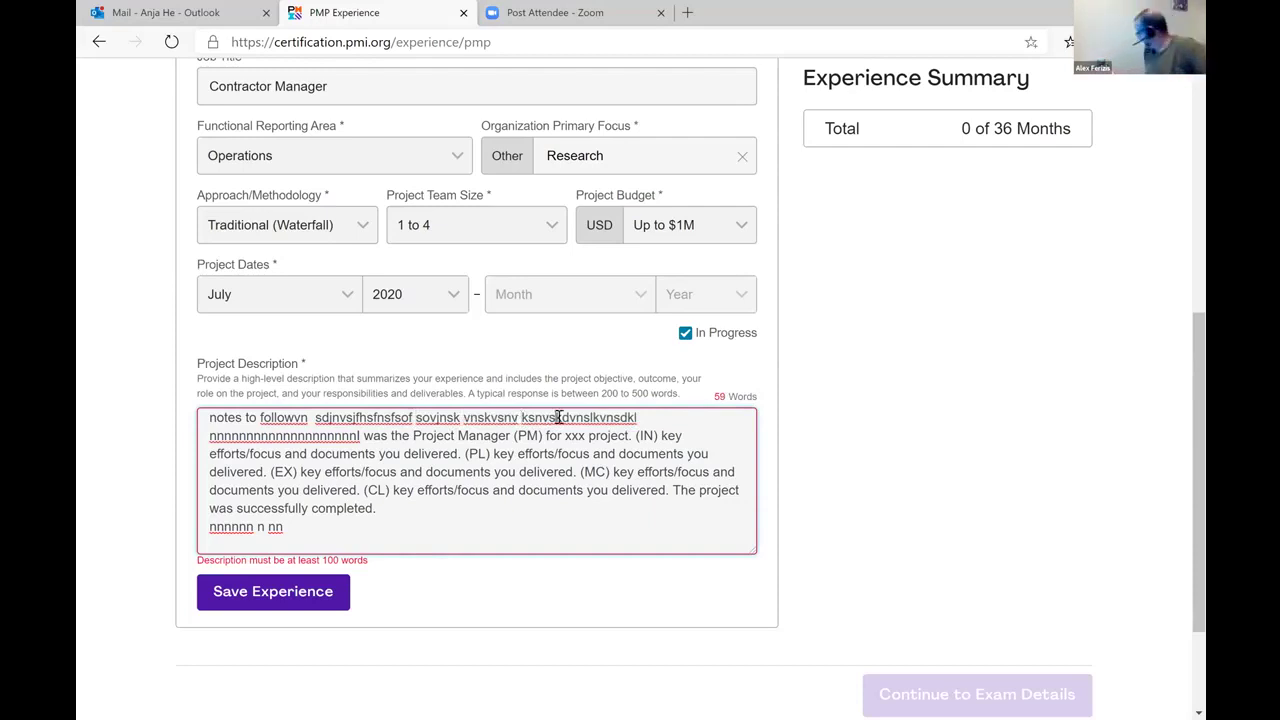
pyautogui.click(556, 417)
pyautogui.click(588, 417)
pyautogui.click(623, 417)
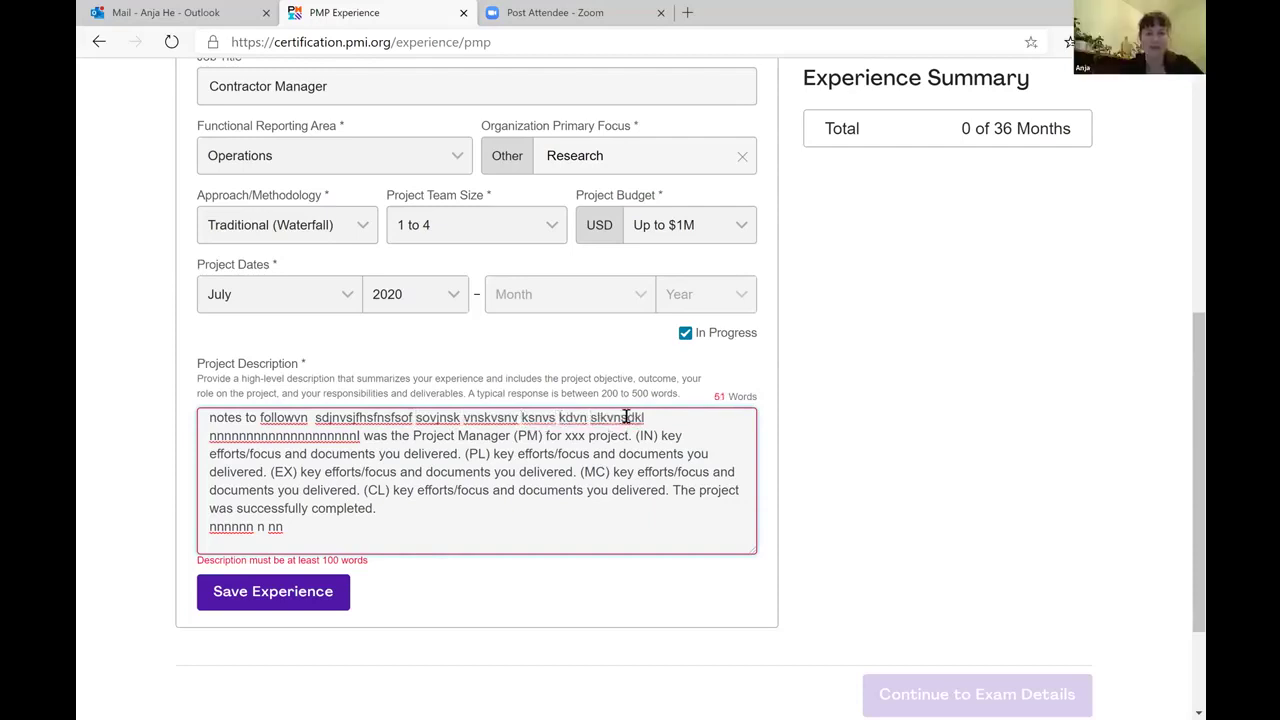
pyautogui.click(333, 437)
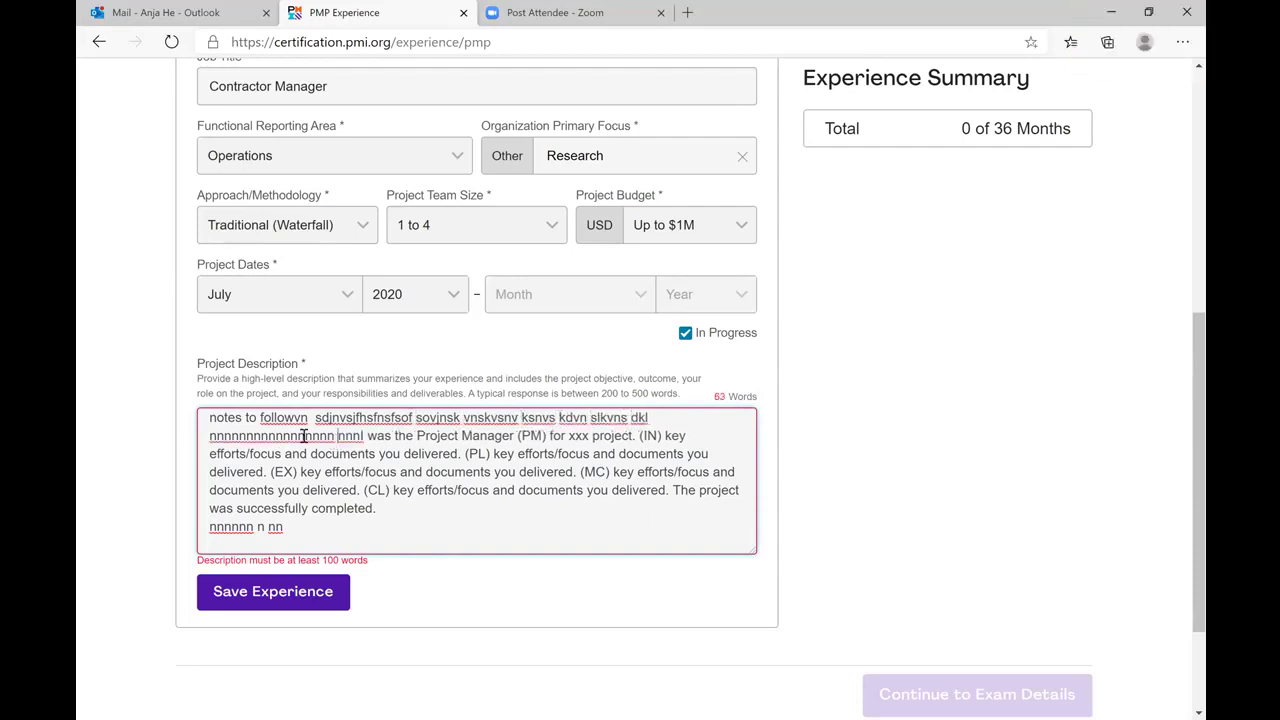
pyautogui.click(300, 436)
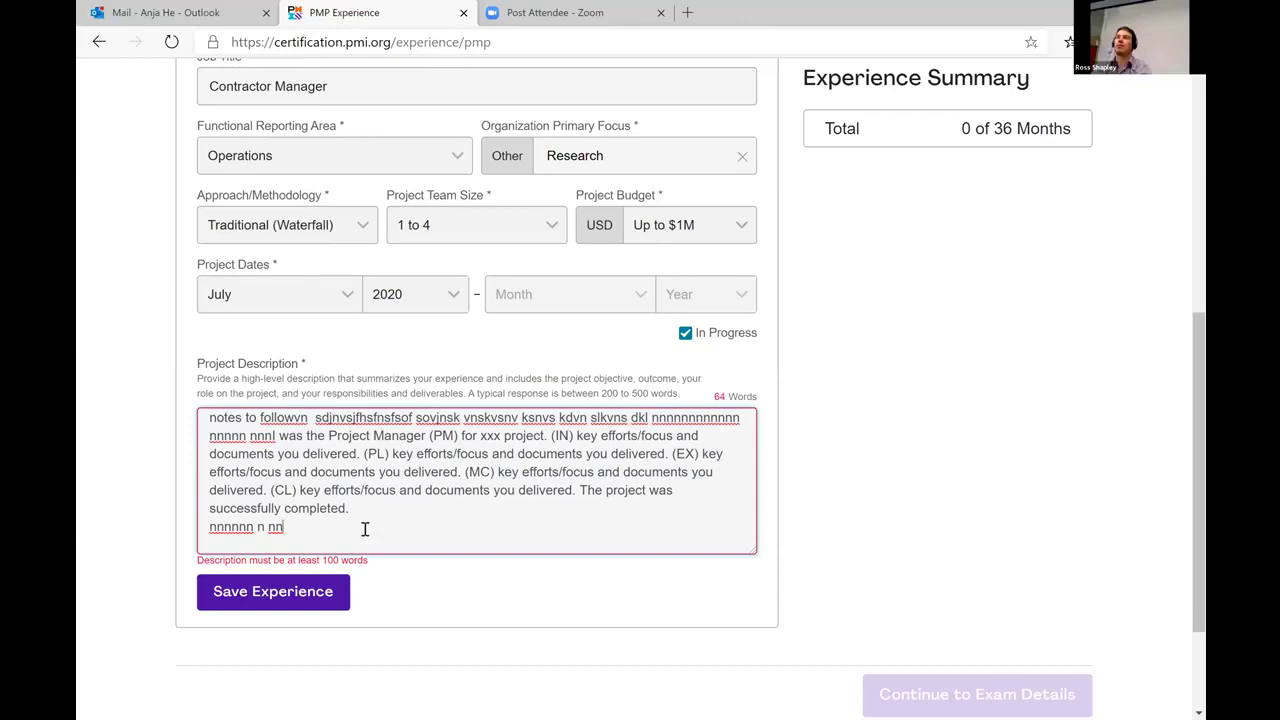
# - Add the project manager template paragraph again at the end of the description and save the experience
pyautogui.write('l was the Project Manager (PM) for xxx project. (IN) key efforts/focus and documents you delivered. (PL) key efforts/focus and documents you delivered. (EX) key efforts/focus and documents you delivered. (MC) key efforts/focus and documents you delivered. (CL) key efforts/focus and documents you delivered. The project was successfully completed.')
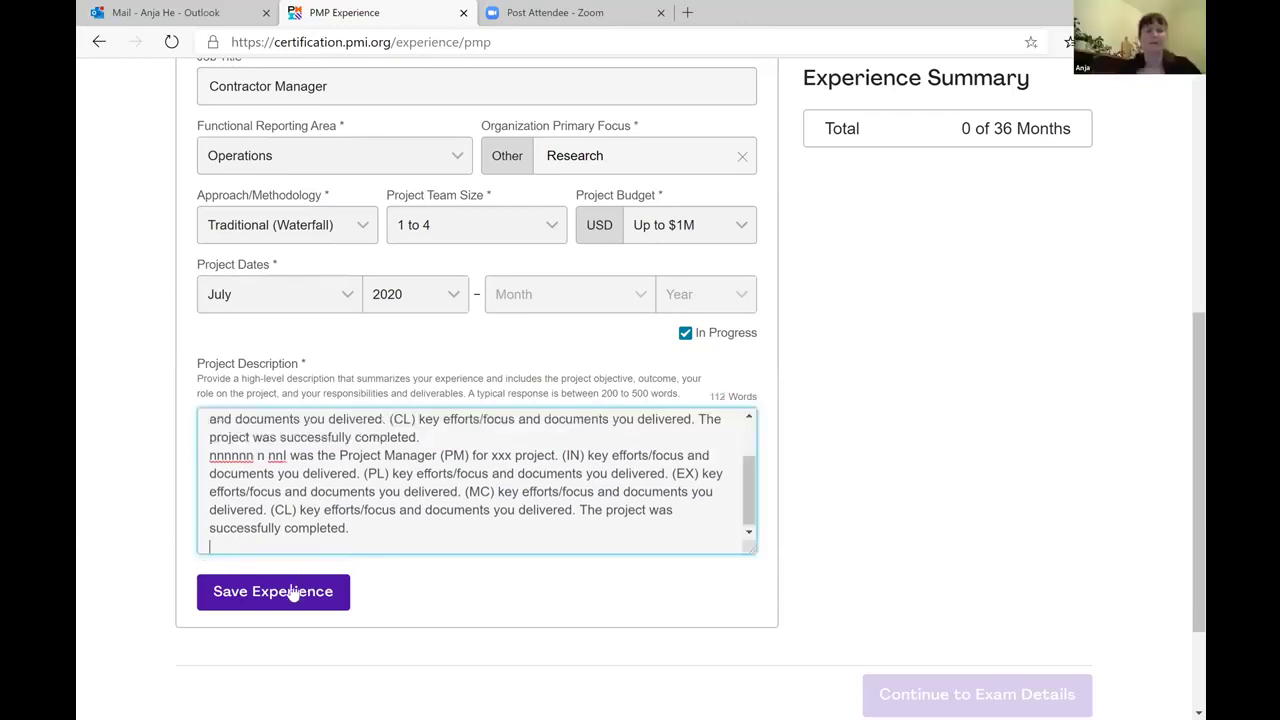
pyautogui.click(289, 592)
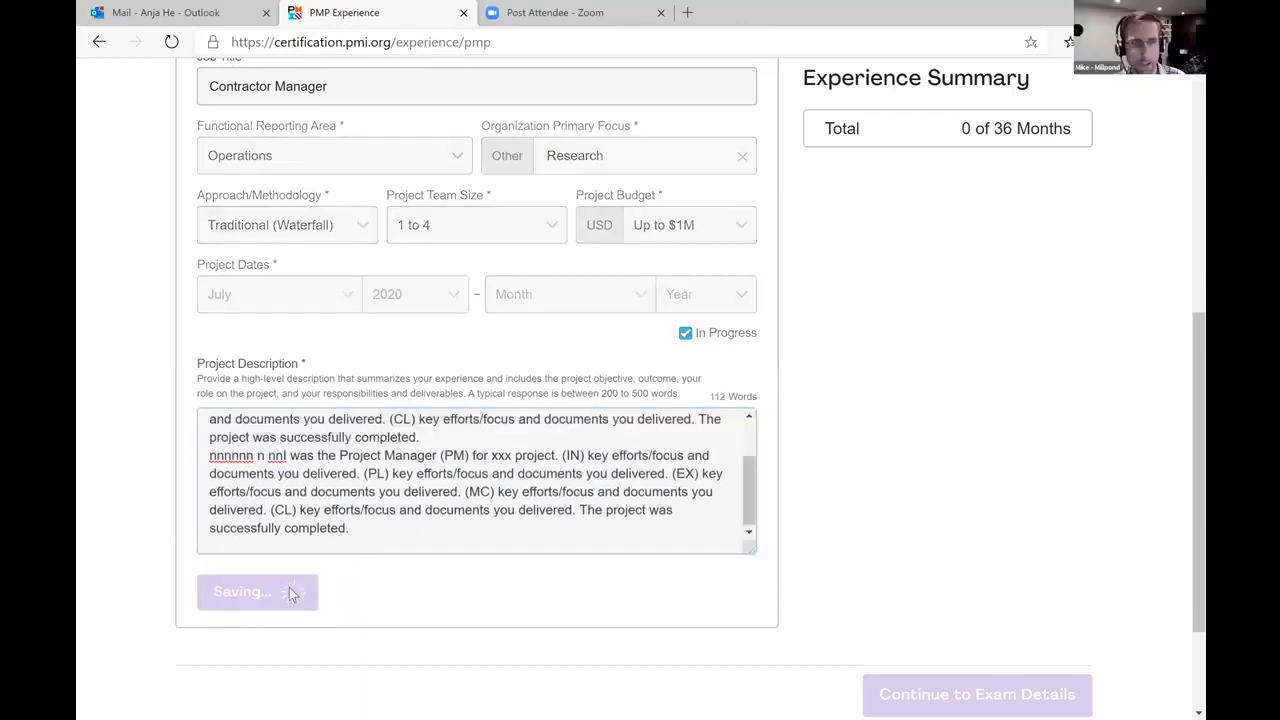